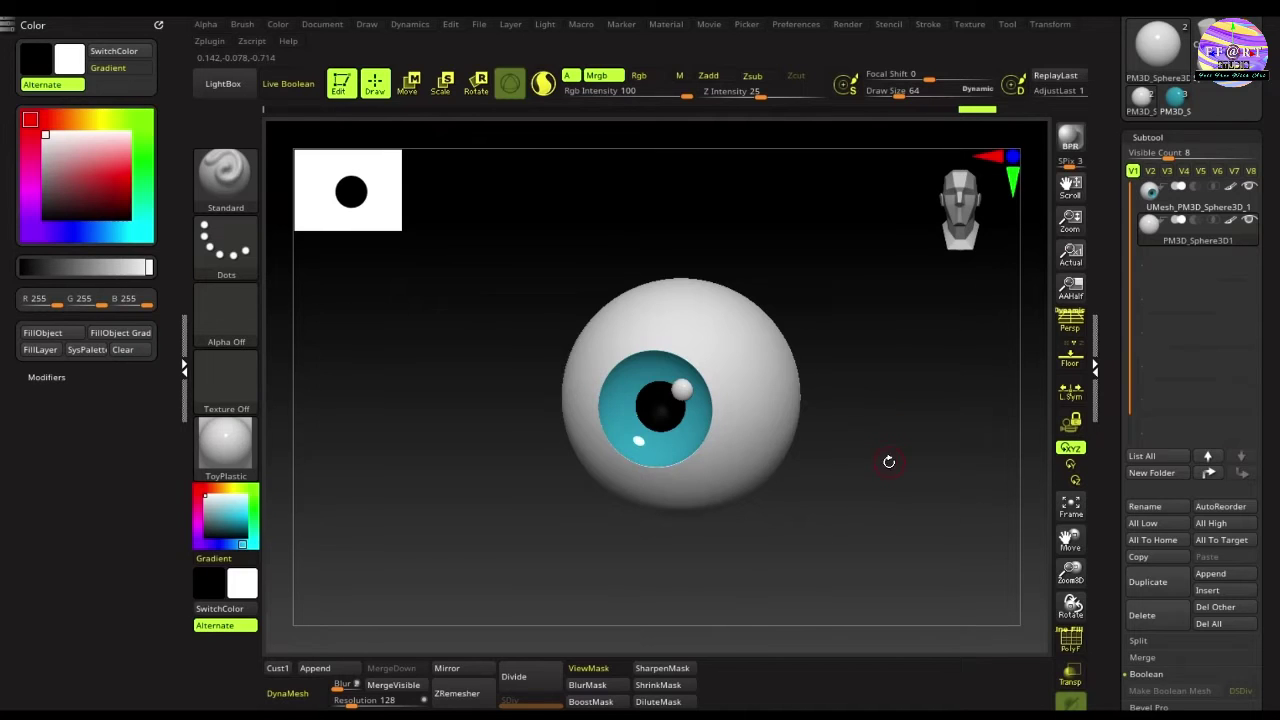
mouse_move(889, 461)
mouse_down()
mouse_move(834, 499)
mouse_move(871, 468)
mouse_up()
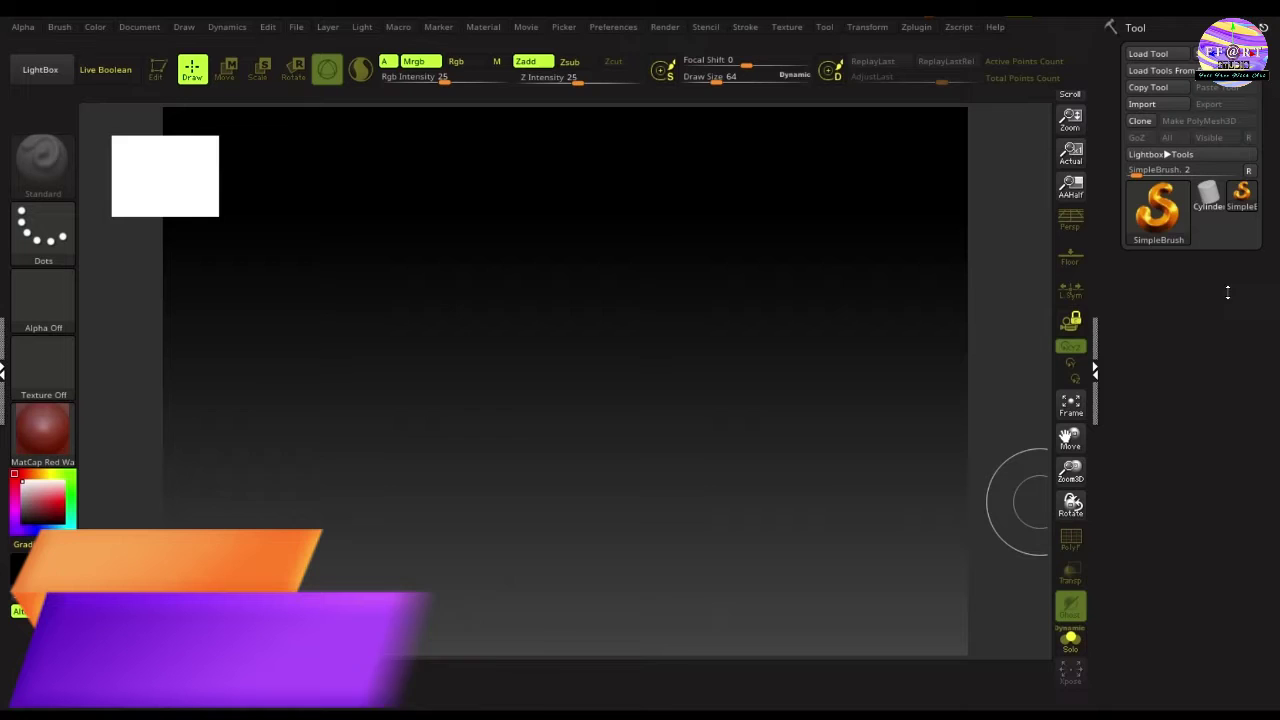
Step: Draw a Sphere3D on the canvas, enter edit mode and convert it into a PolyMesh3D
click(1160, 212)
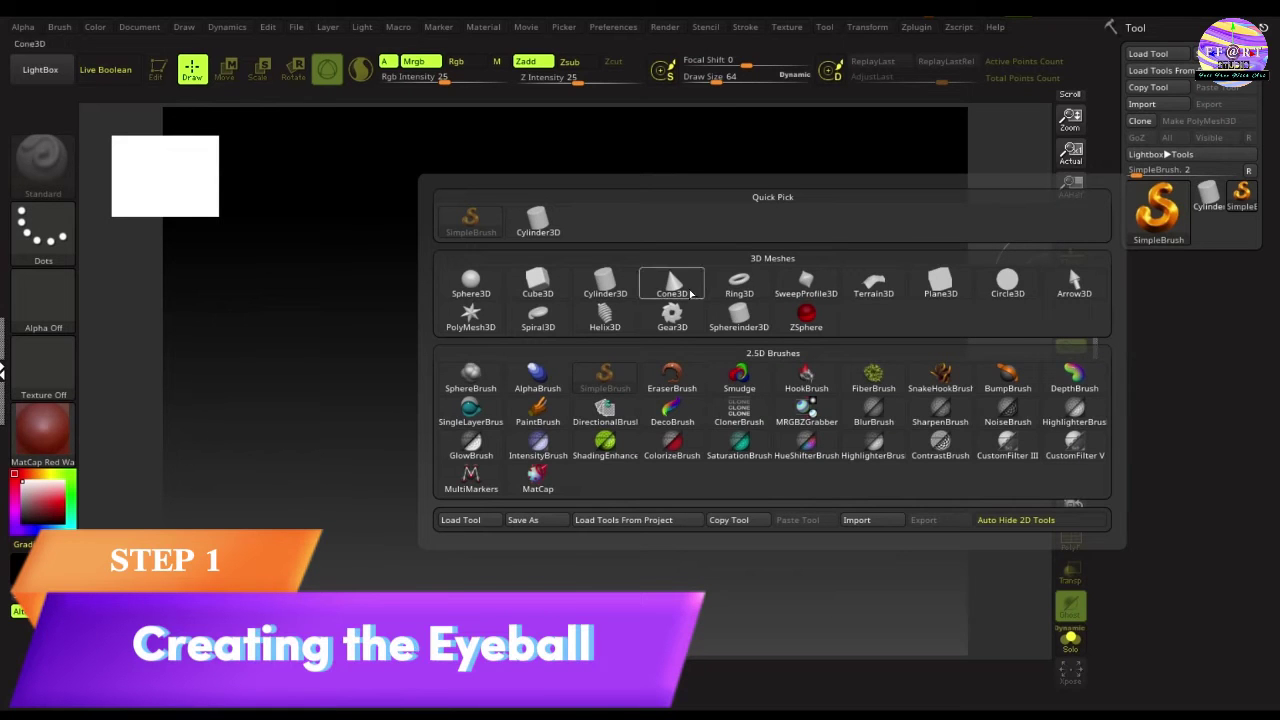
click(481, 293)
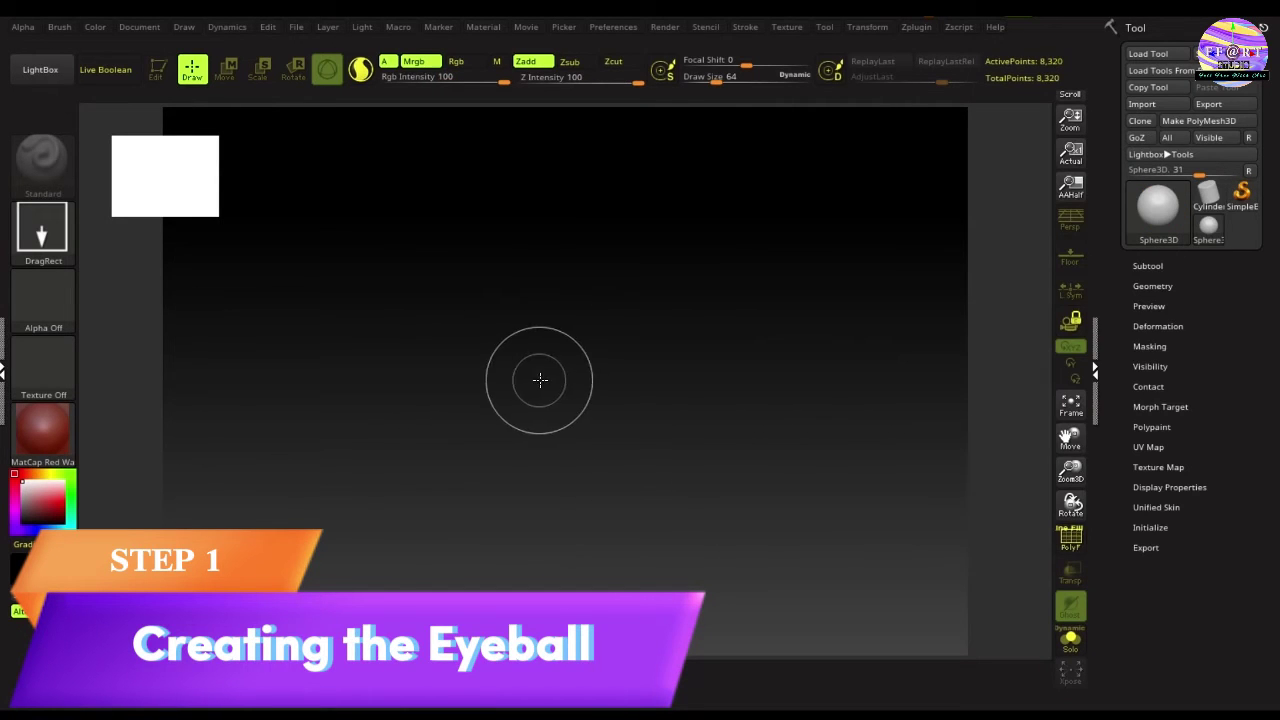
drag(584, 352, 584, 556)
key(t)
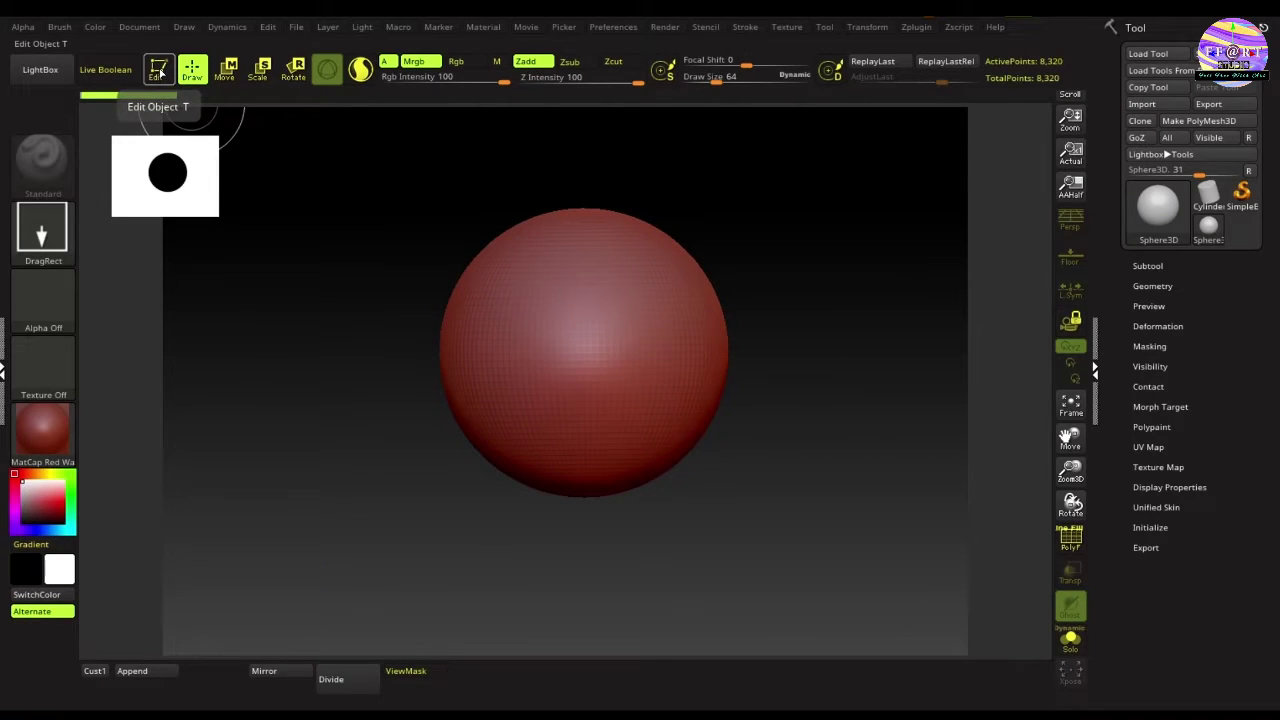
click(158, 72)
click(1147, 266)
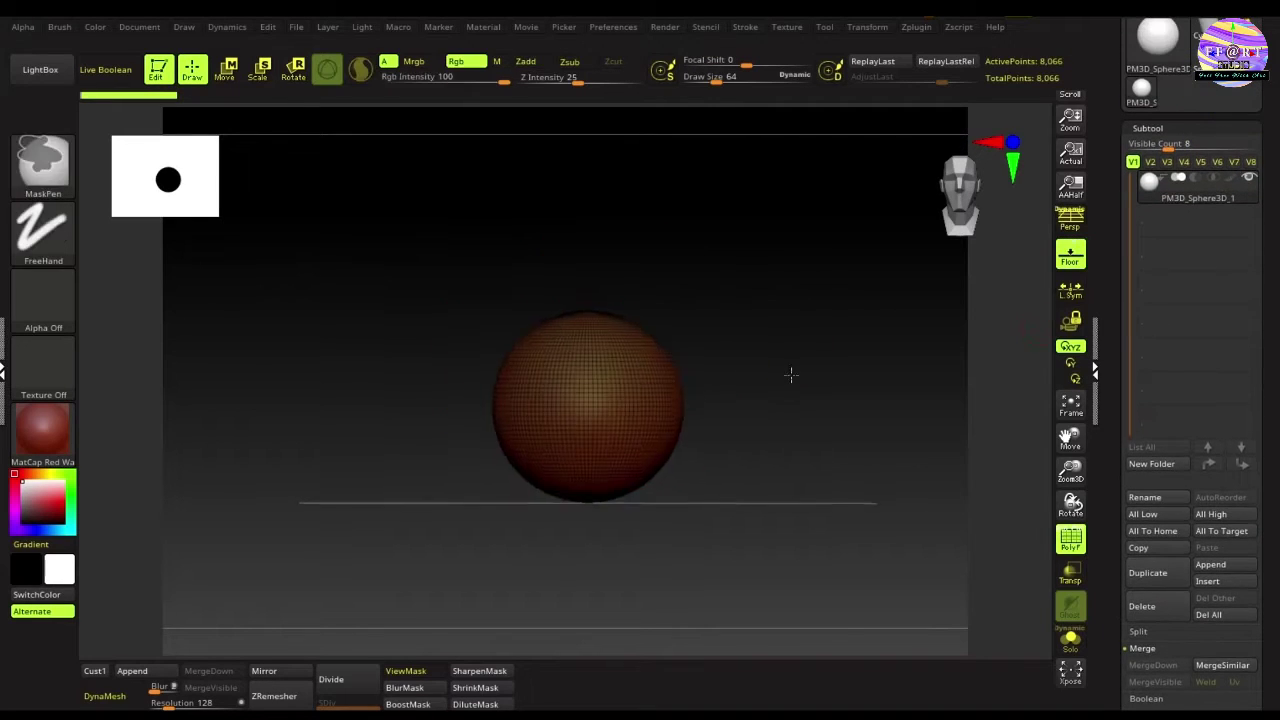
Step: Rotate the sphere so that its pole faces the front view
ctrl+right_drag(791, 375, 803, 304)
key(r)
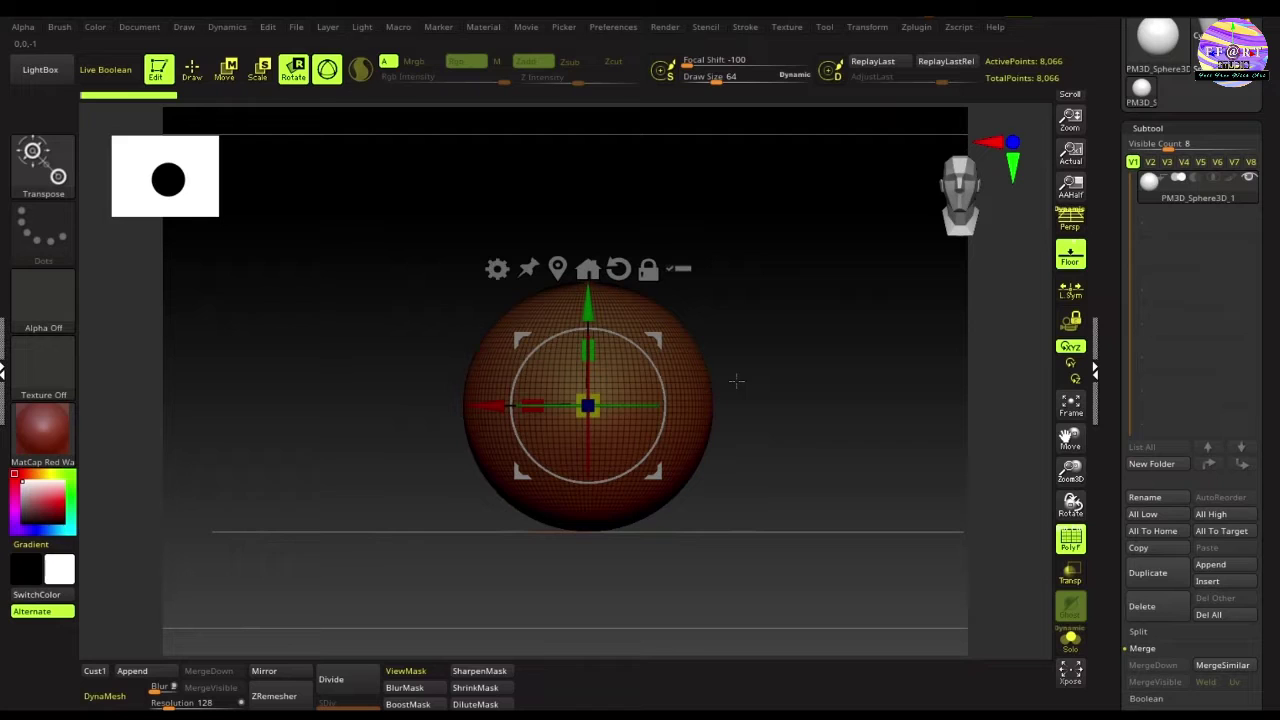
drag(588, 370, 839, 421)
key(q)
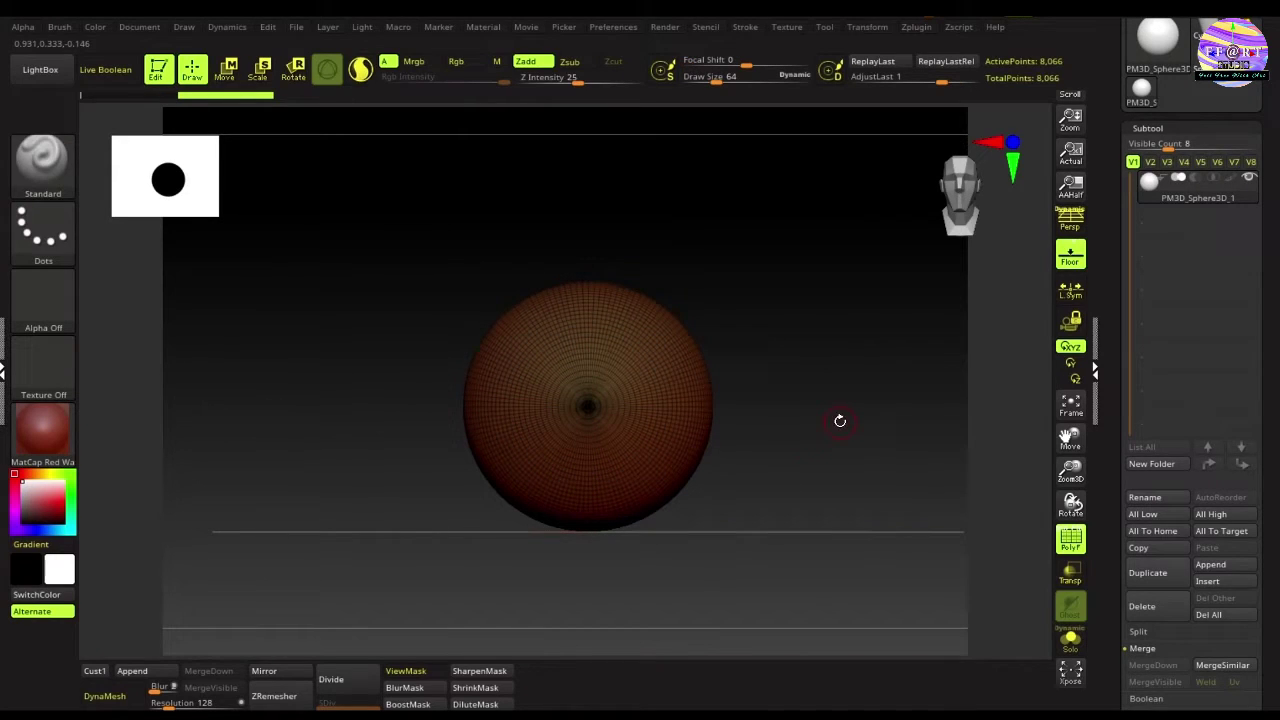
Step: Subdivide the sphere's geometry up to subdivision level 5
scroll(1270, 489, down, 5)
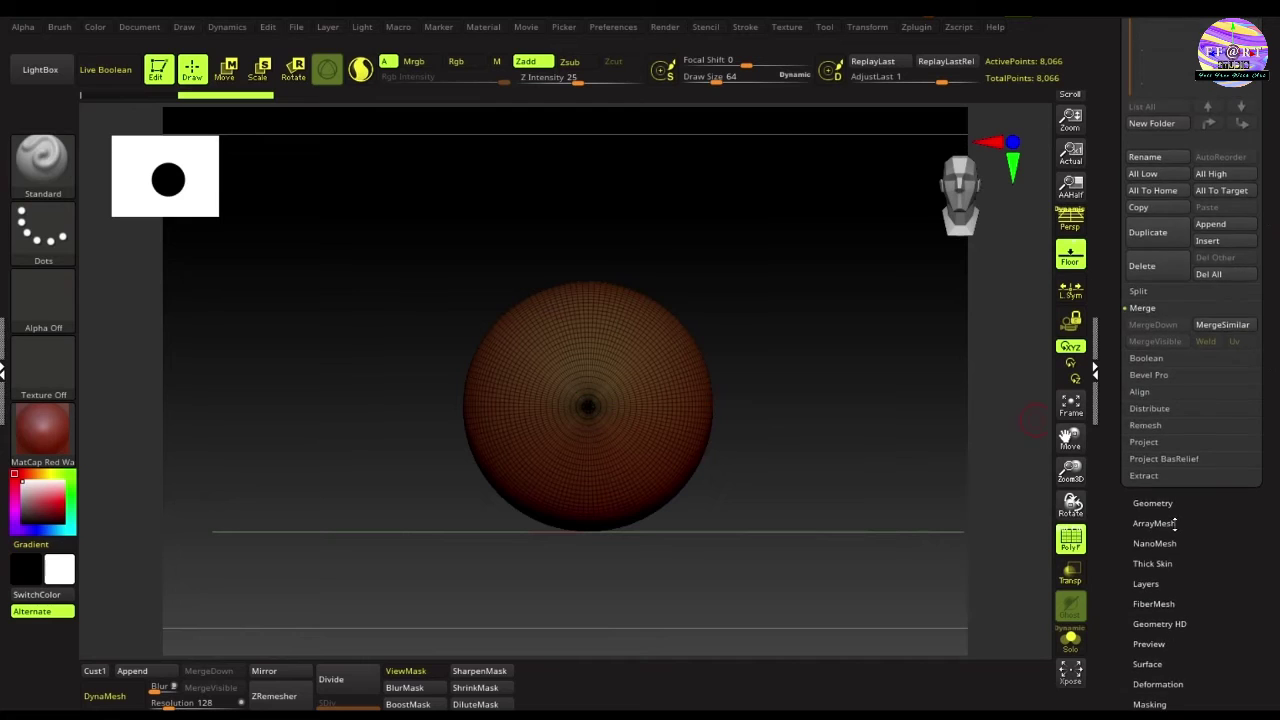
click(1168, 503)
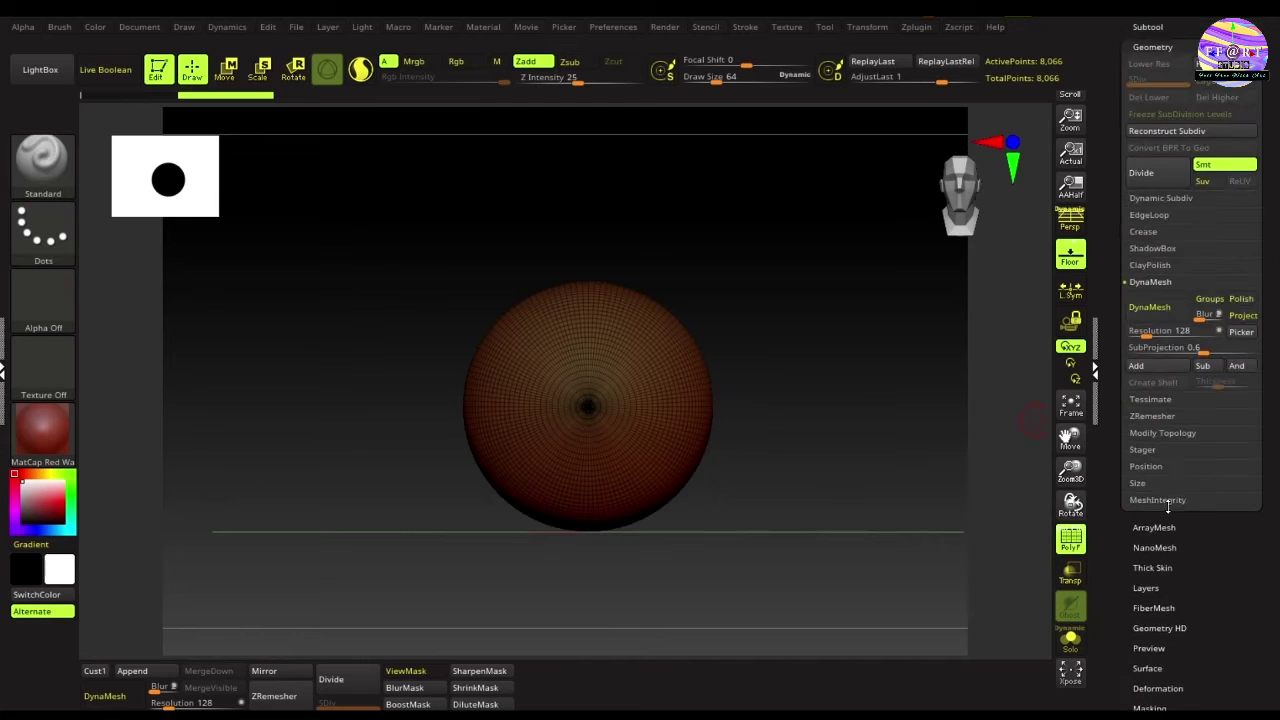
click(1155, 176)
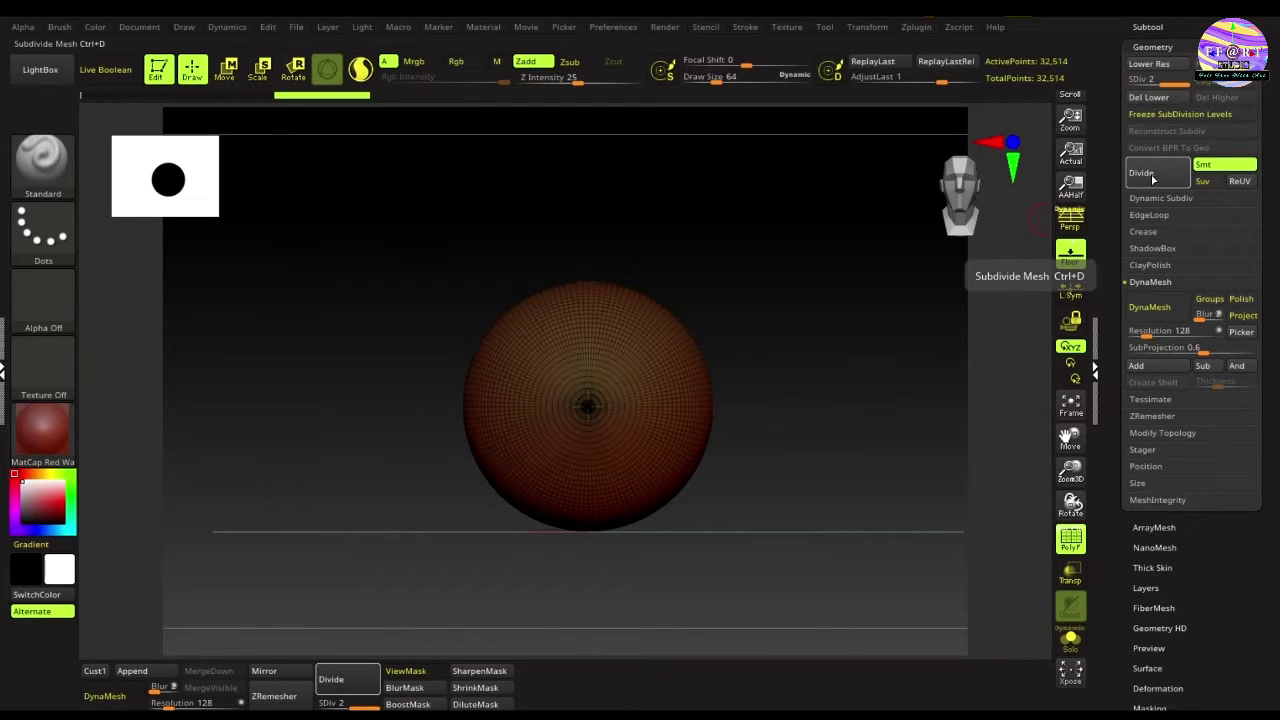
click(1155, 176)
click(1155, 176)
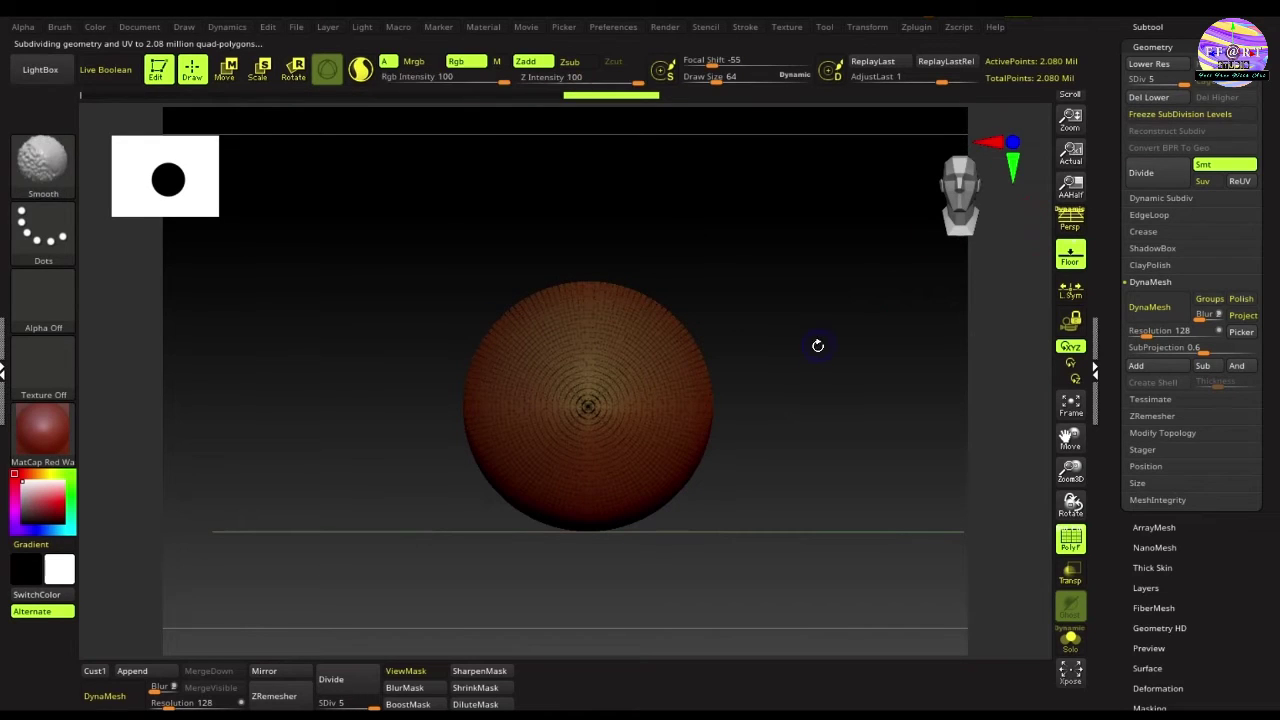
Step: Duplicate the sphere subtool to get a second sphere for the iris
click(1150, 154)
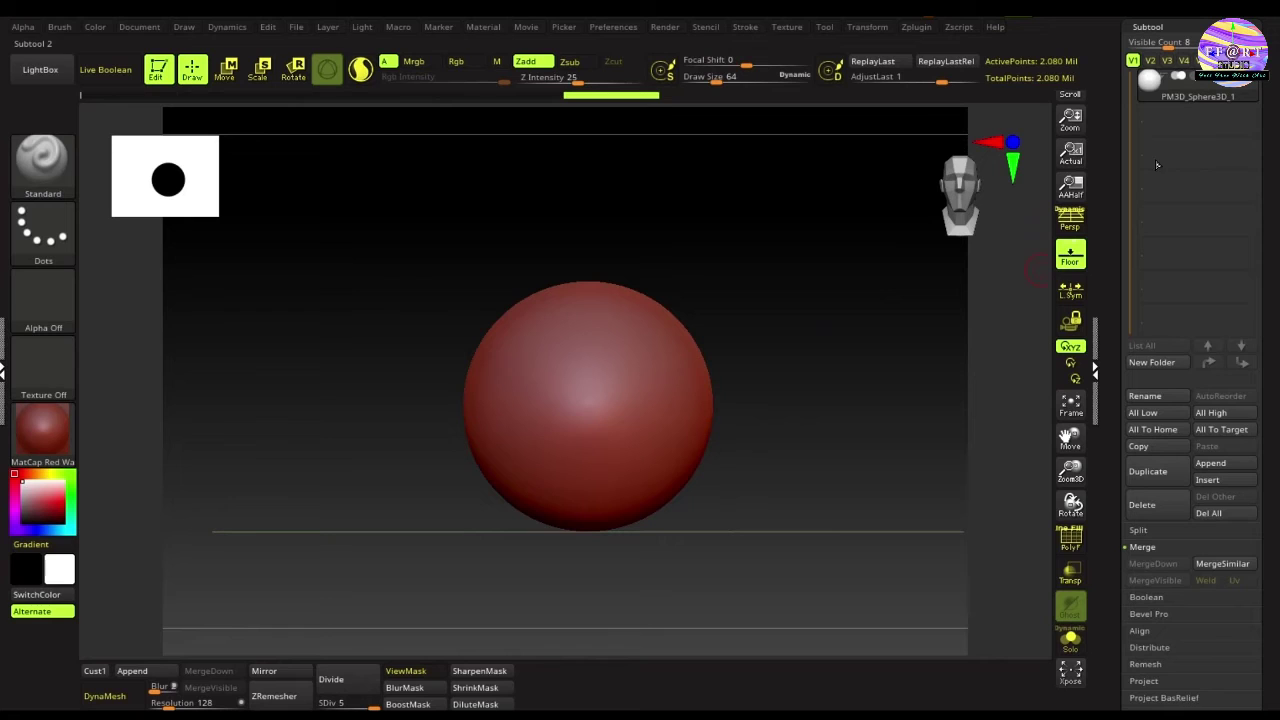
drag(1125, 190, 1125, 257)
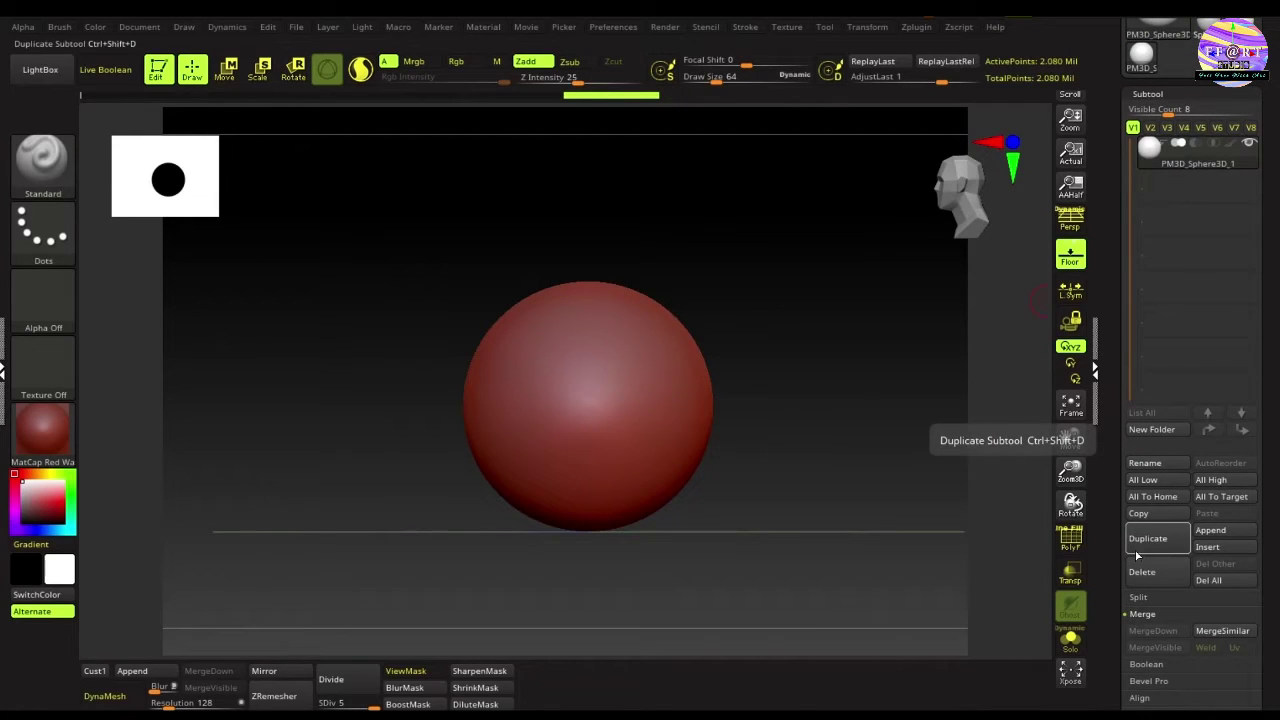
key(ctrl)
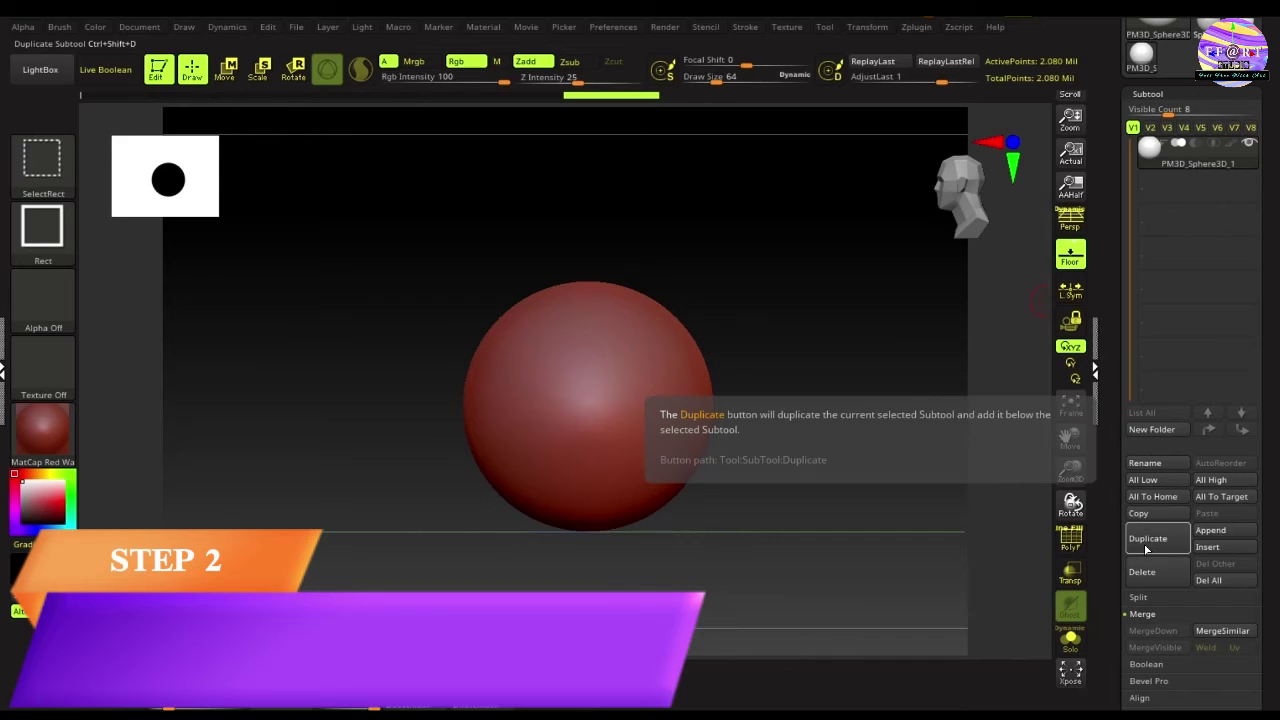
click(1147, 540)
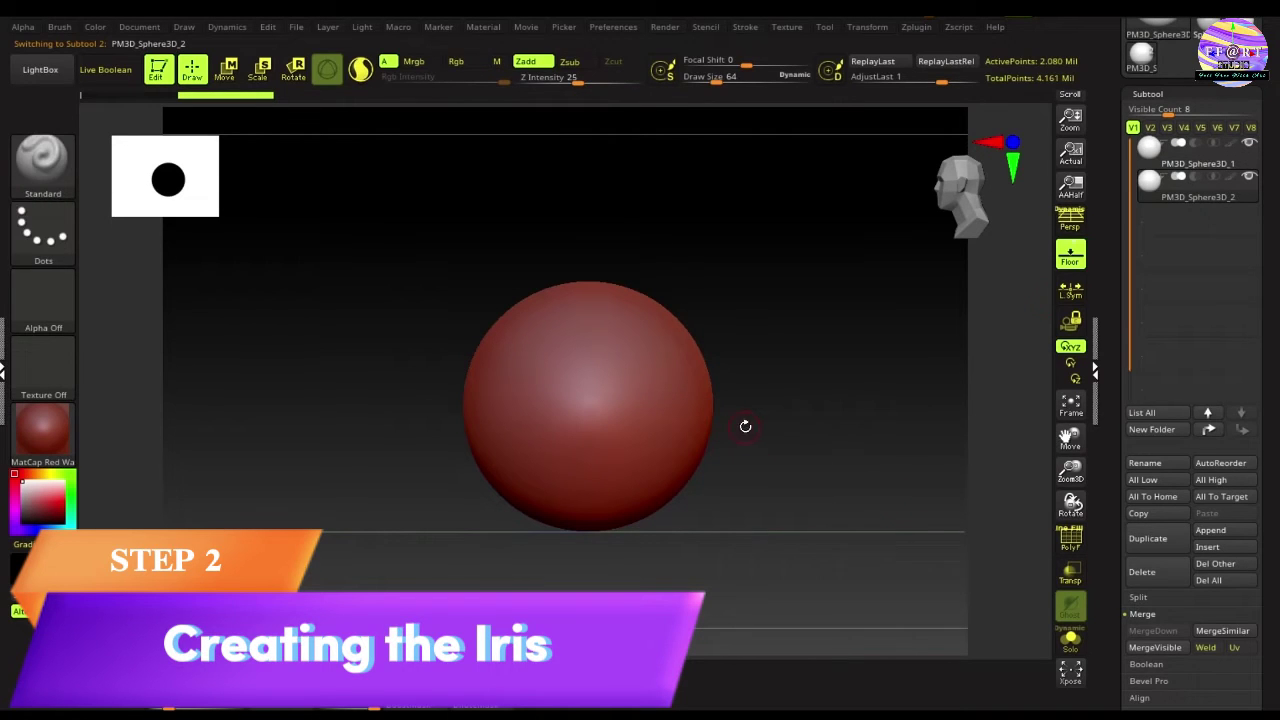
Step: Move the duplicate forward along Y, halfway out of the eyeball, and scale it down uniformly with Live Boolean turned on
key(w)
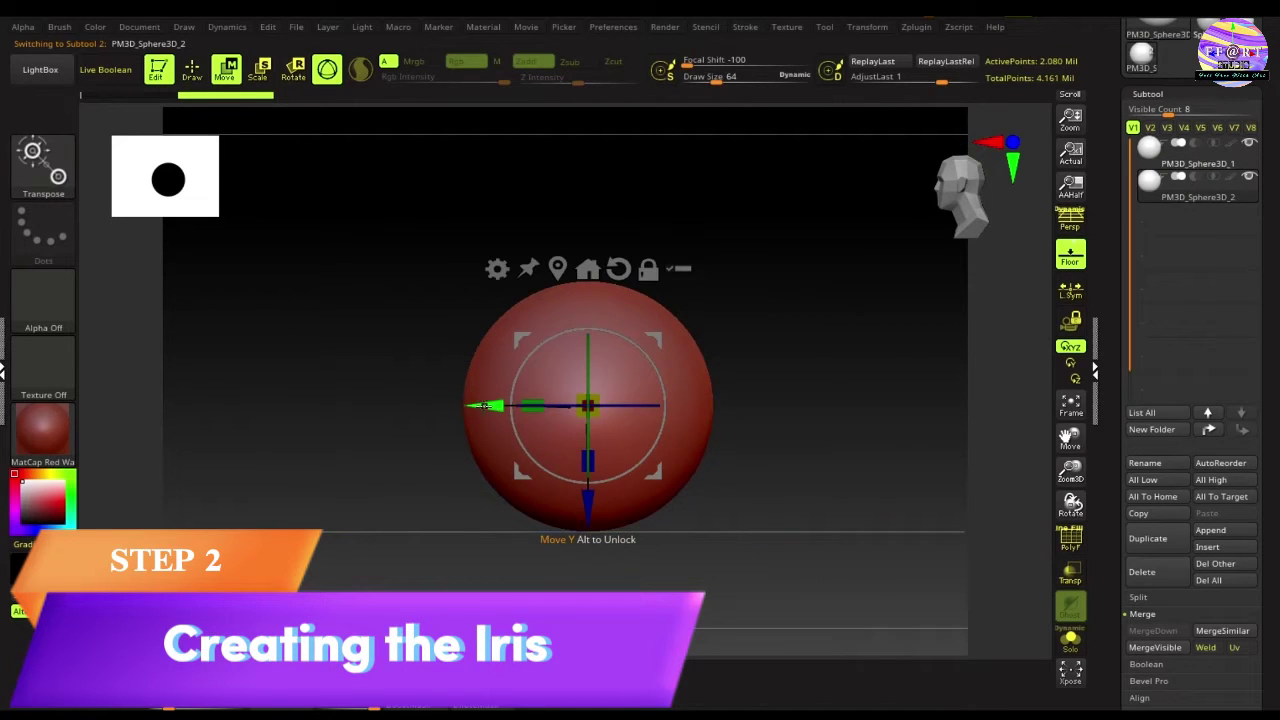
drag(483, 405, 356, 406)
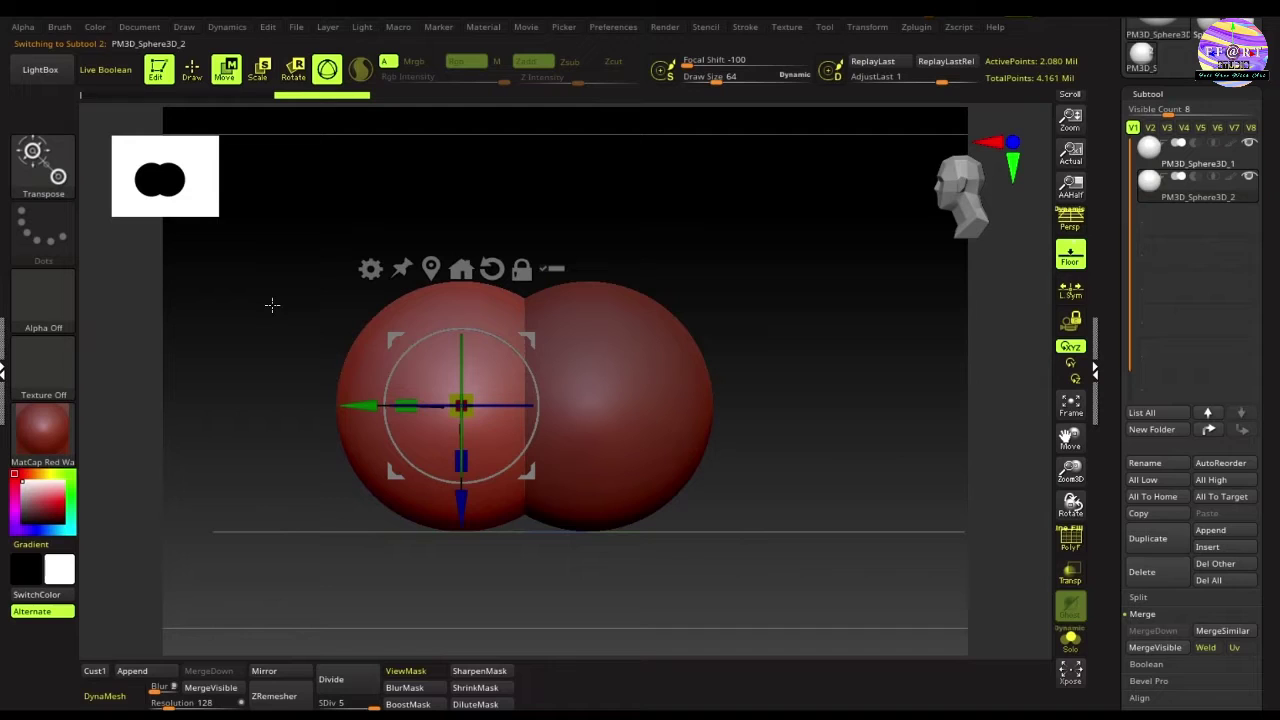
click(114, 78)
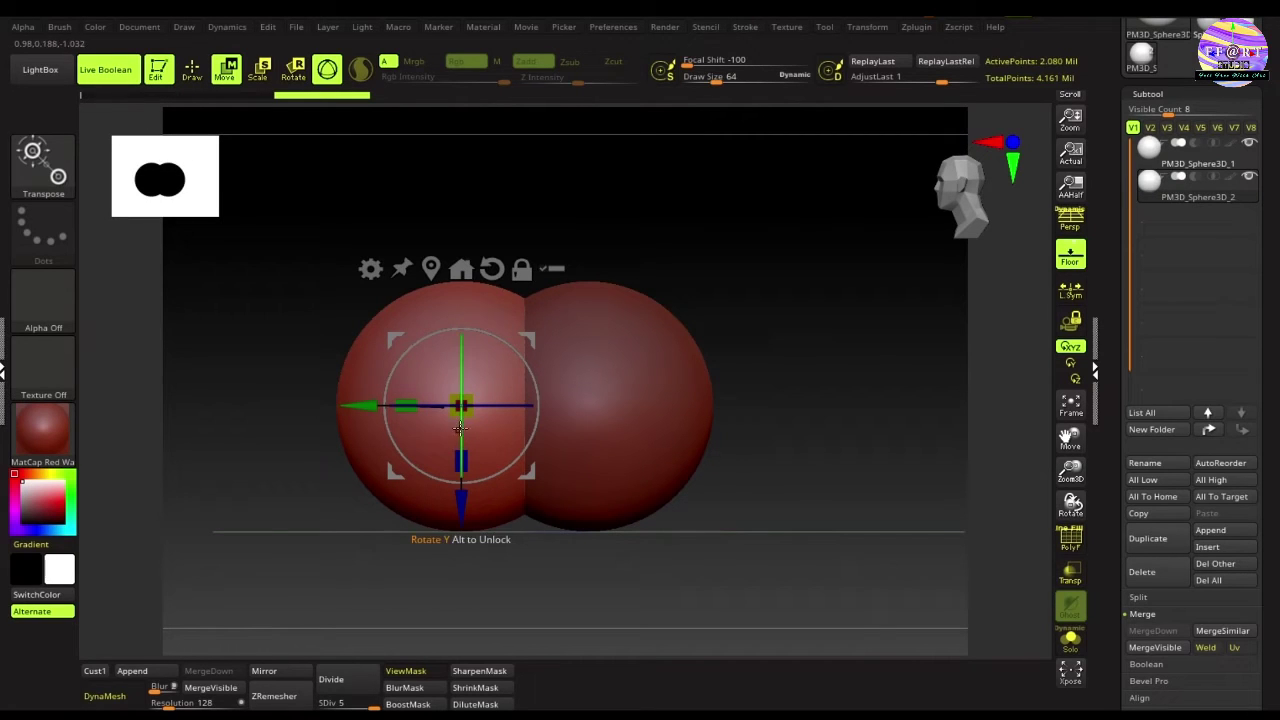
drag(461, 406, 461, 432)
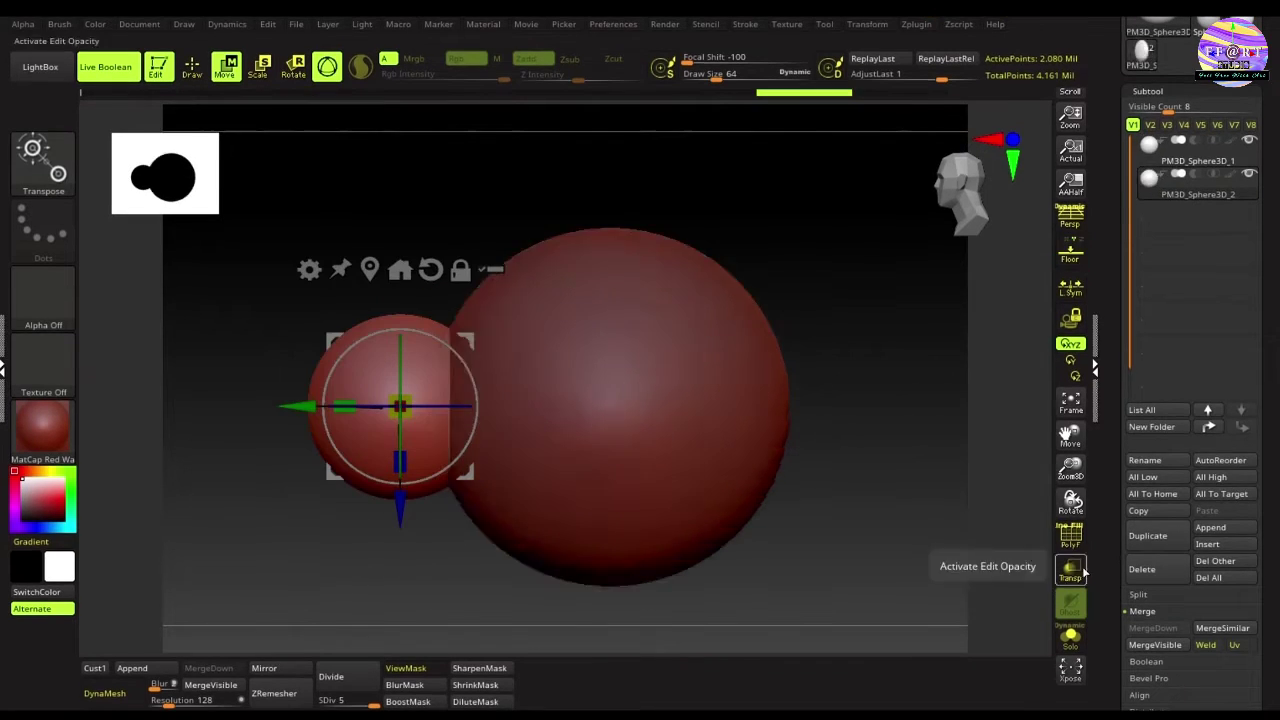
Step: Flatten the small sphere along Y and move it partly into the eyeball's front, using transparency to judge its position
click(1078, 573)
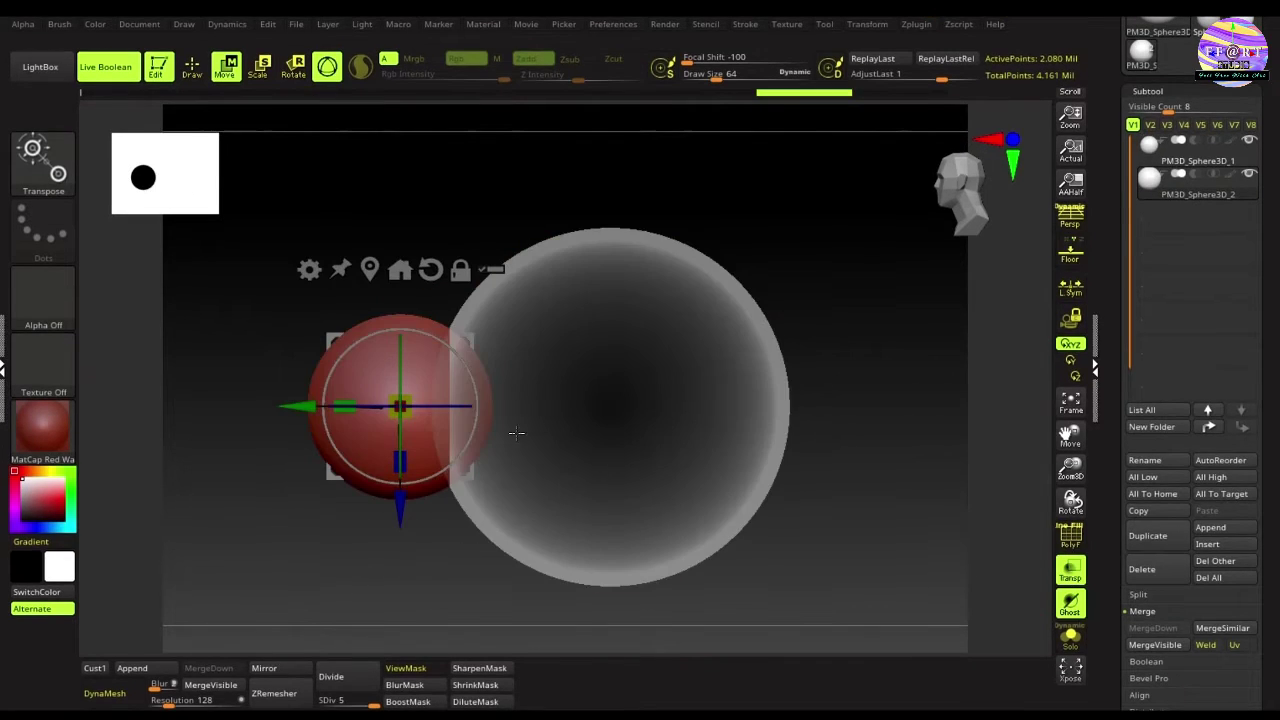
drag(344, 406, 376, 398)
drag(300, 406, 318, 406)
mouse_move(861, 472)
mouse_down()
mouse_move(908, 471)
mouse_move(766, 506)
mouse_move(898, 478)
mouse_up()
key(q)
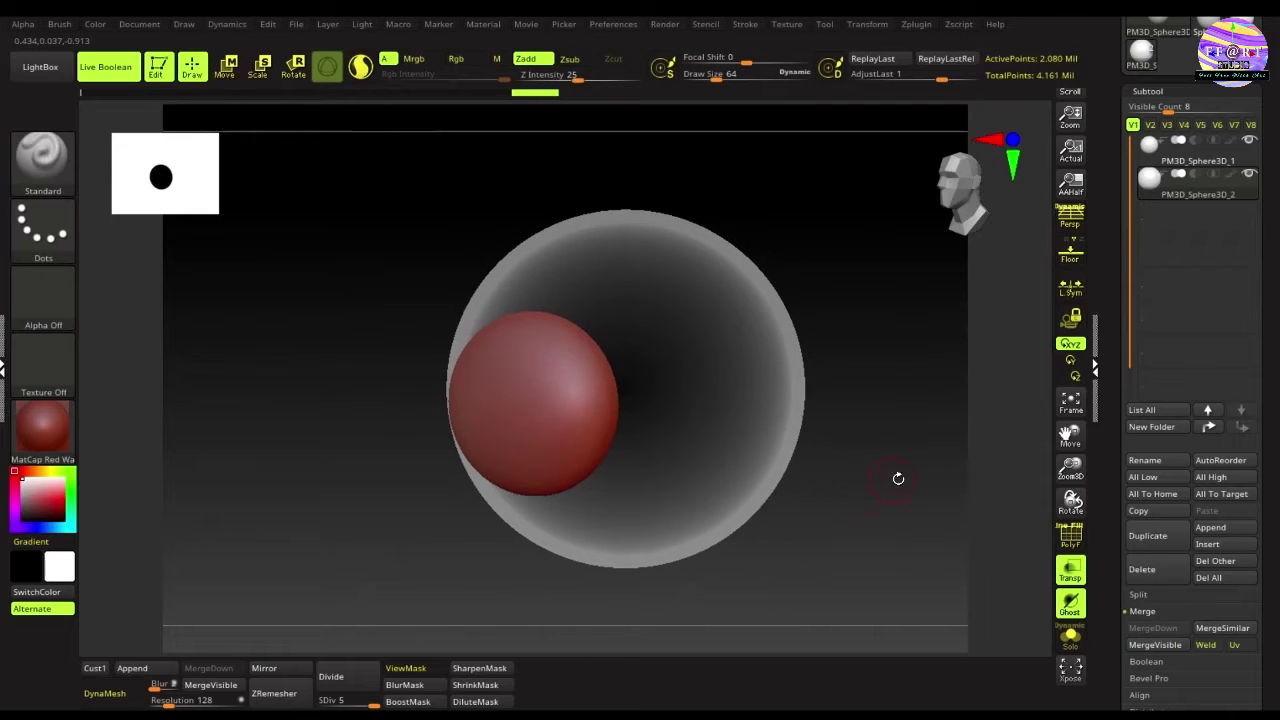
click(1070, 570)
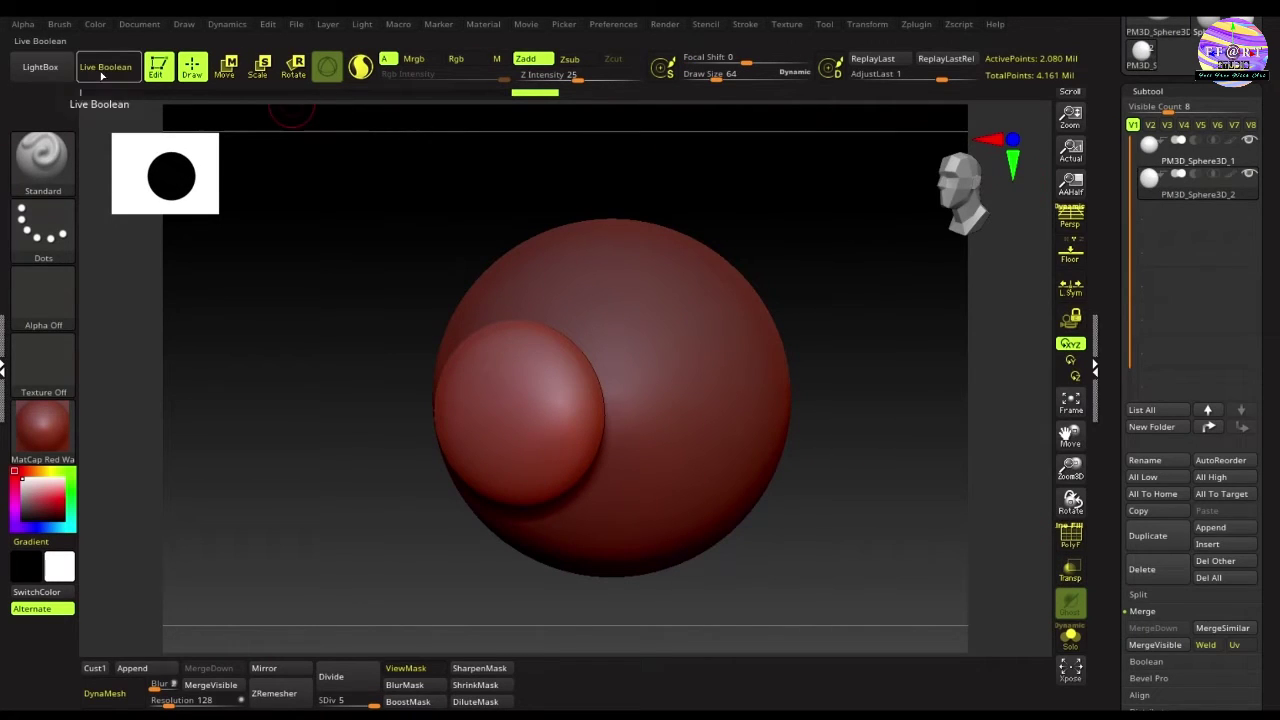
Step: Set the second sphere subtool to subtract so it carves the iris recess out of the eyeball
click(1197, 177)
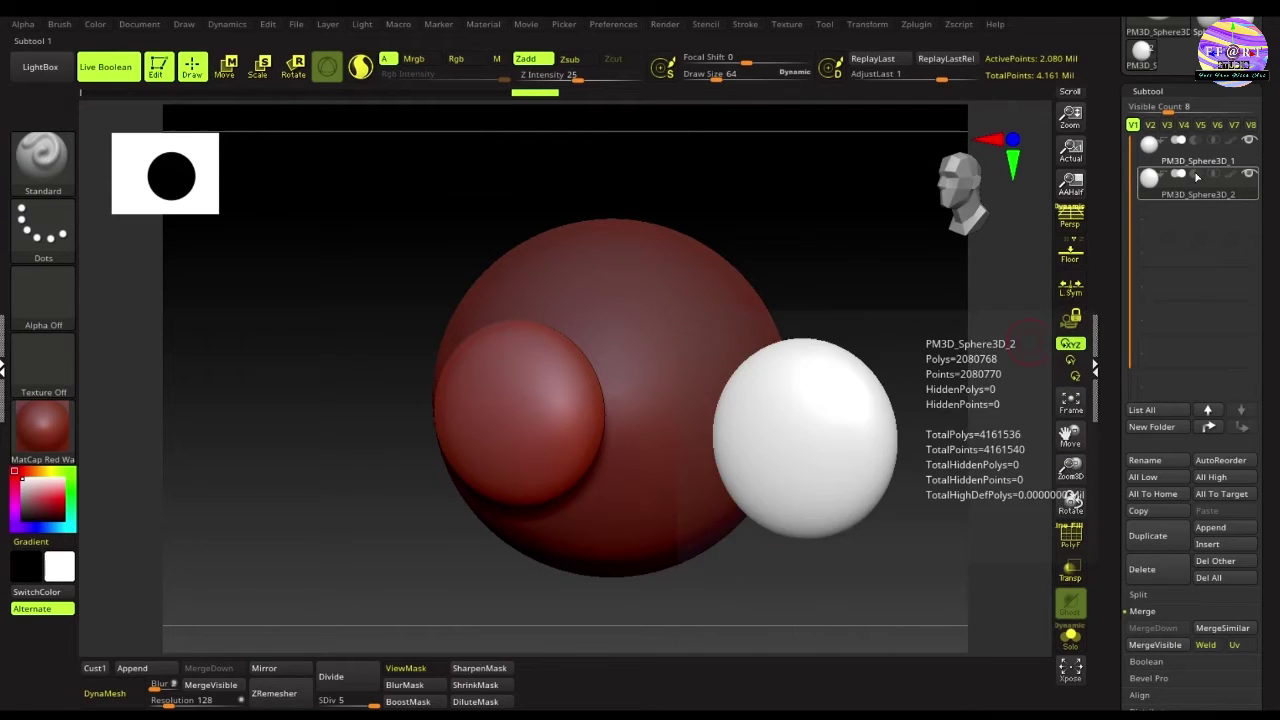
mouse_move(895, 420)
mouse_down()
mouse_move(870, 428)
mouse_move(891, 423)
mouse_up()
key(w)
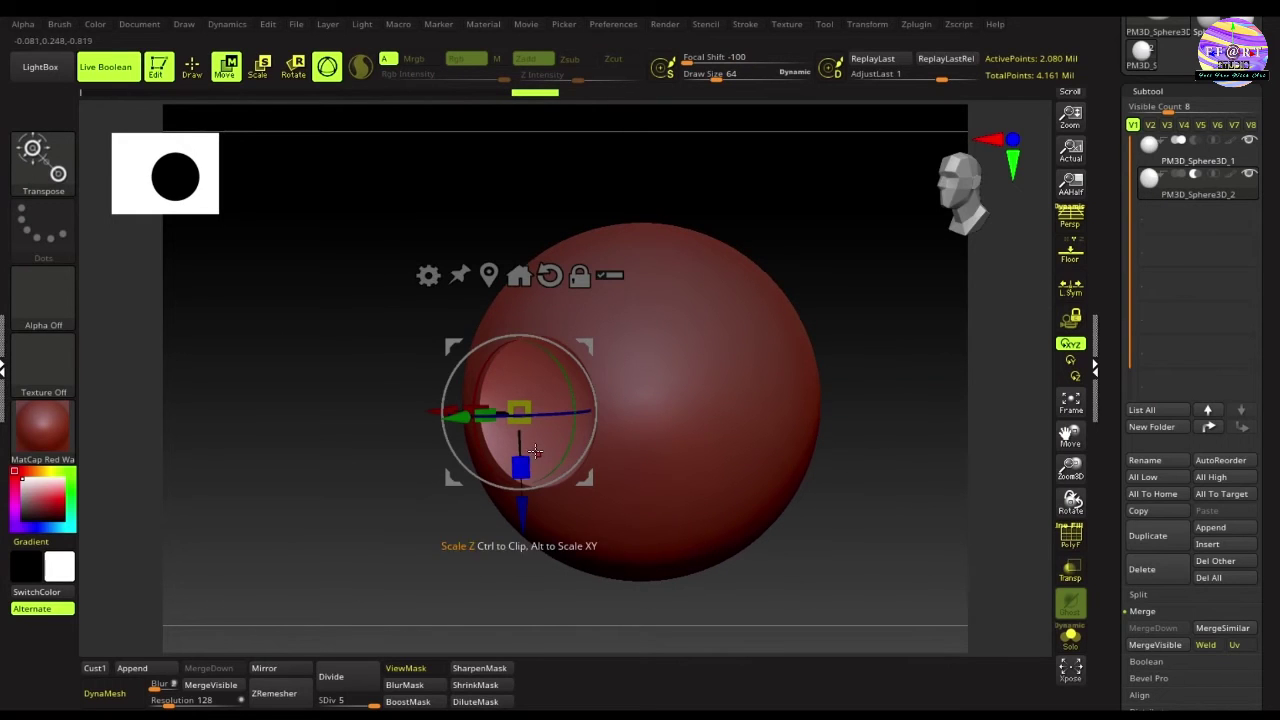
drag(875, 352, 862, 362)
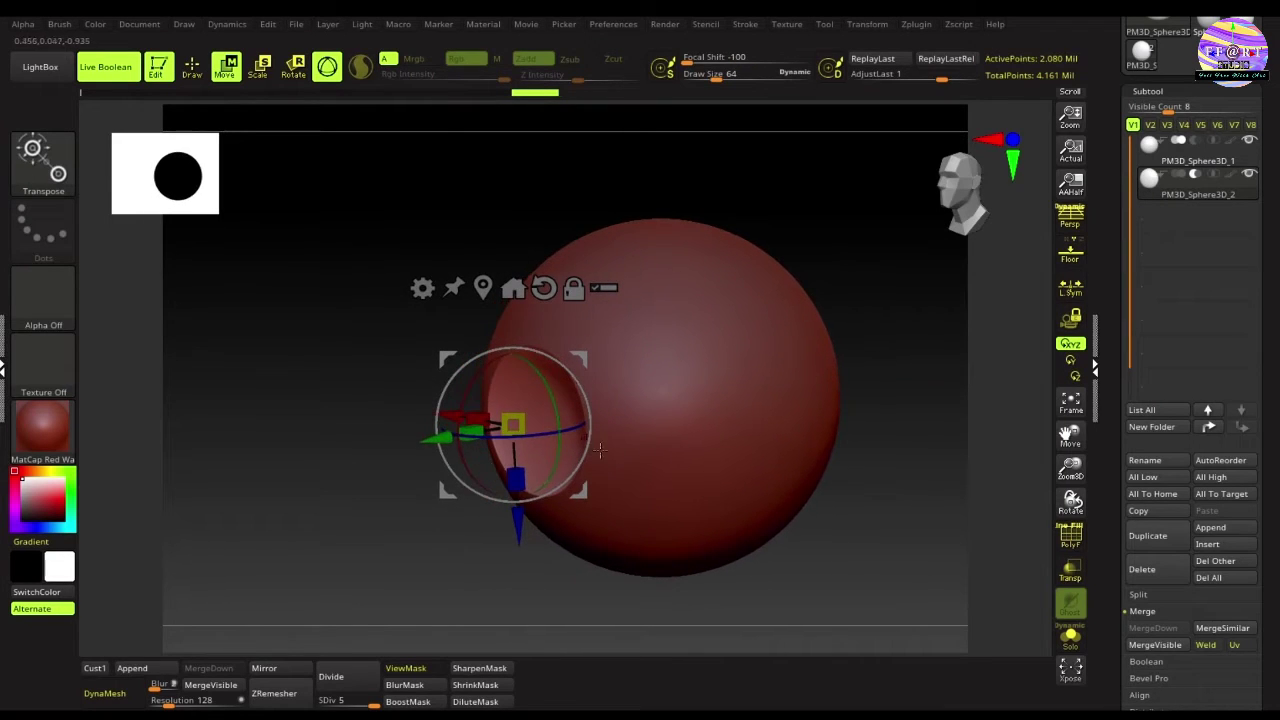
Step: Move the iris cutter slightly deeper into the eyeball along Y, using transparency from the side view
shift+drag(894, 434, 849, 426)
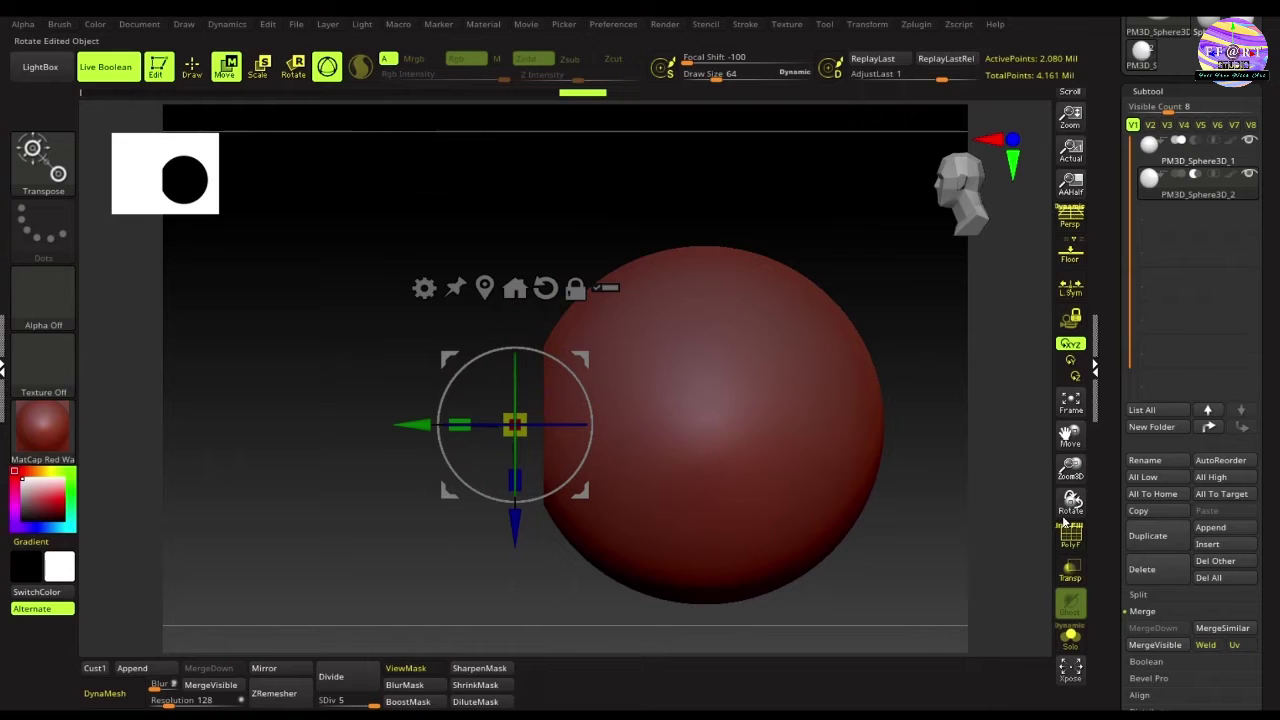
click(1070, 570)
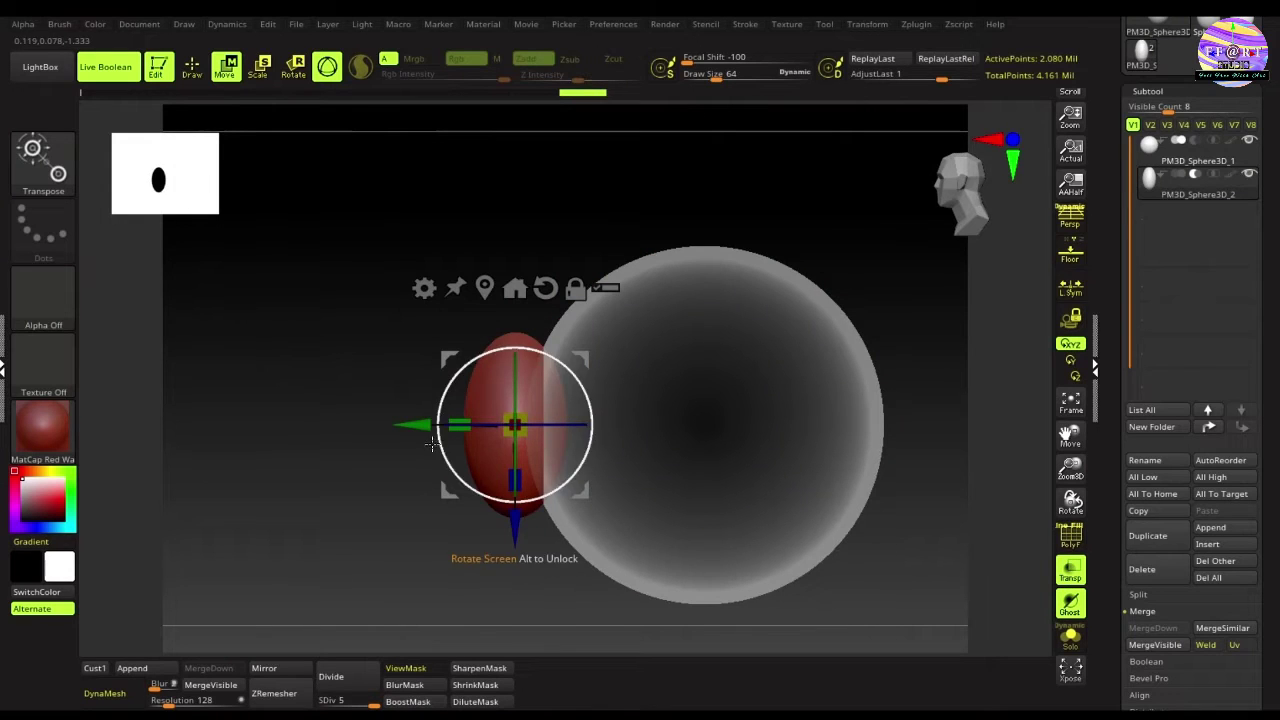
drag(422, 425, 438, 425)
mouse_move(919, 503)
mouse_down()
mouse_move(944, 505)
mouse_move(815, 480)
mouse_move(830, 470)
mouse_up()
click(1070, 570)
key(q)
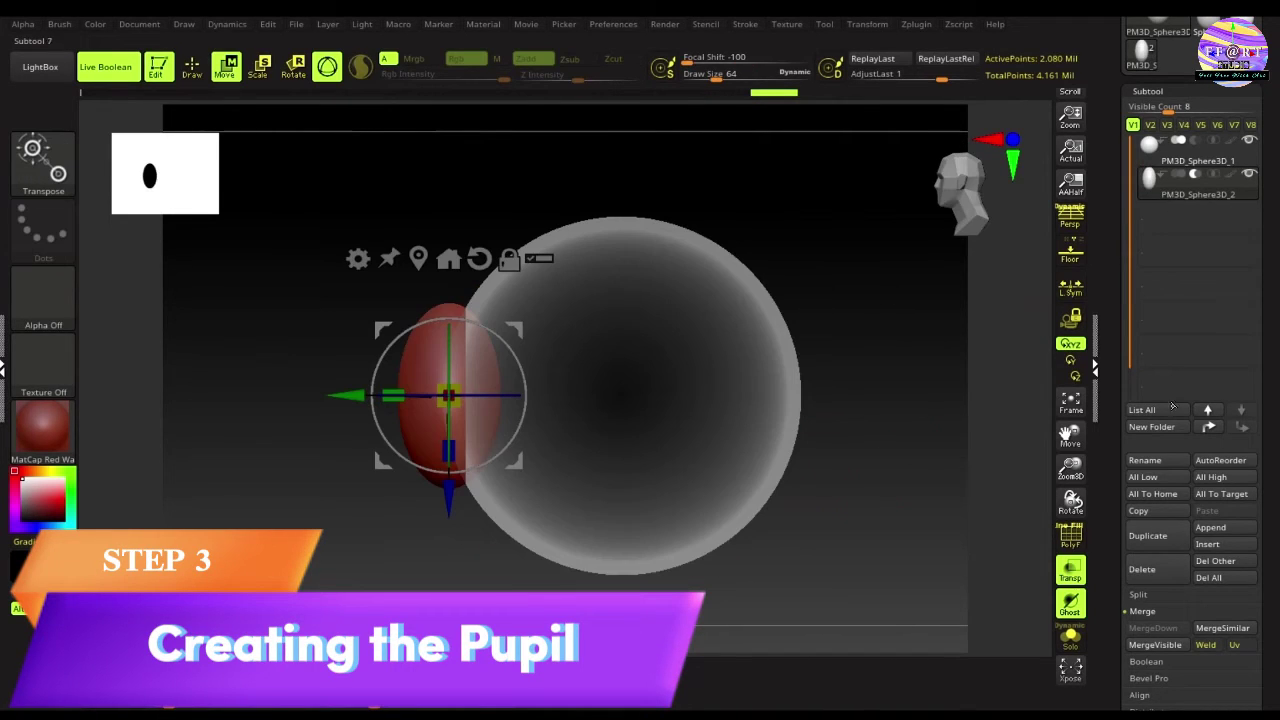
Step: Duplicate the iris cutter and scale the copy down uniformly for the pupil
click(1136, 543)
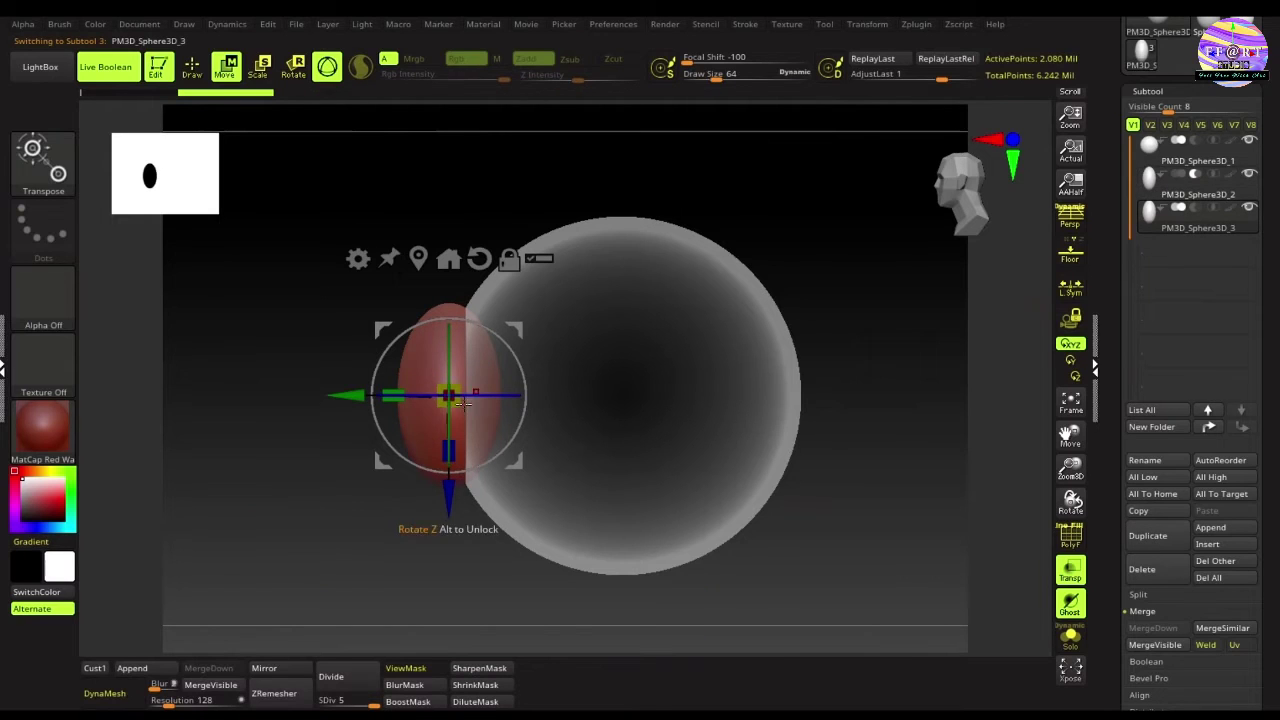
drag(448, 396, 424, 417)
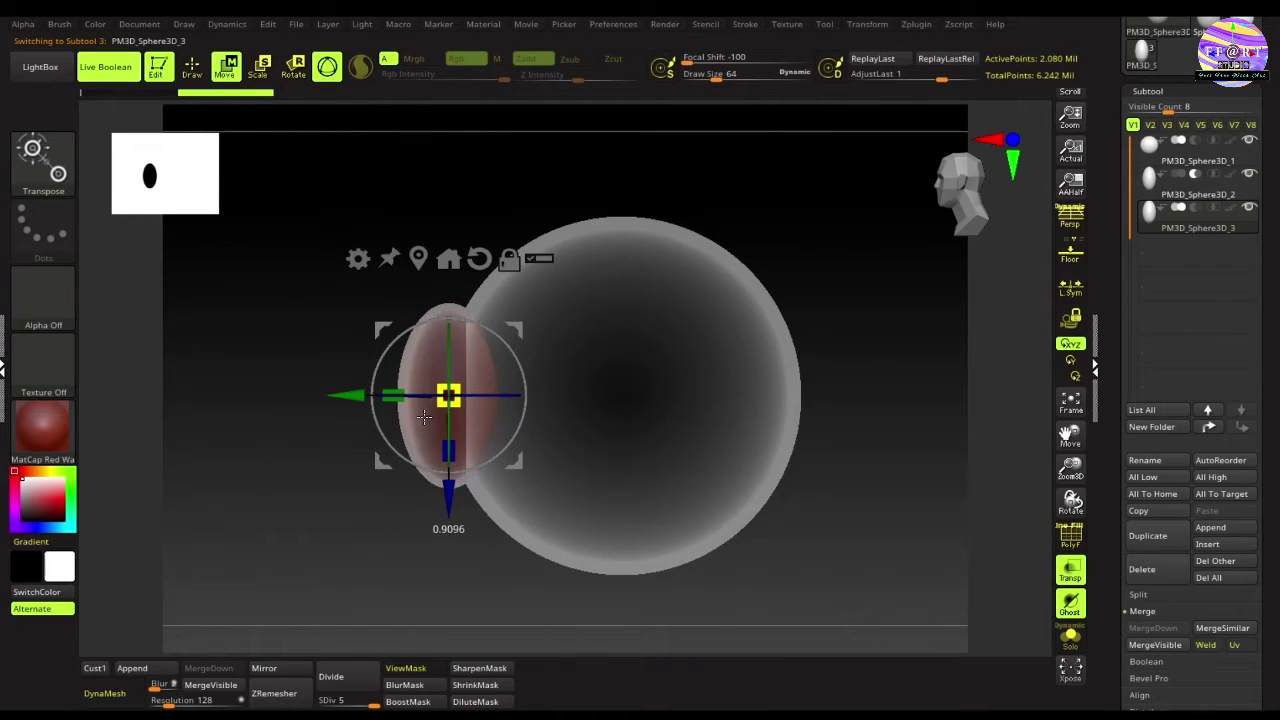
drag(325, 475, 292, 500)
Step: Move the pupil sphere along Y into the centre of the iris recess and turn transparency off
drag(346, 396, 399, 398)
shift+drag(890, 431, 846, 434)
drag(724, 432, 837, 491)
click(1070, 570)
drag(895, 455, 891, 443)
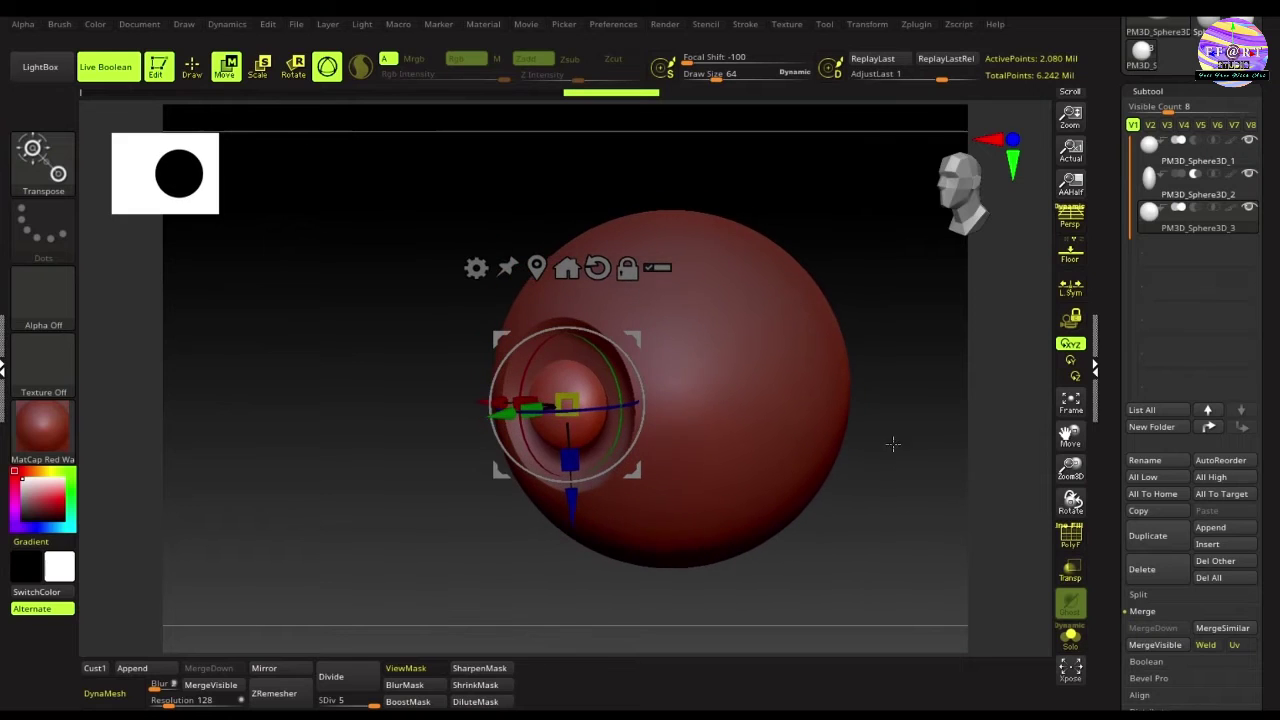
Step: Set the third sphere to subtract and stretch it along Y so the pupil hole cuts deeper into the iris
click(1196, 208)
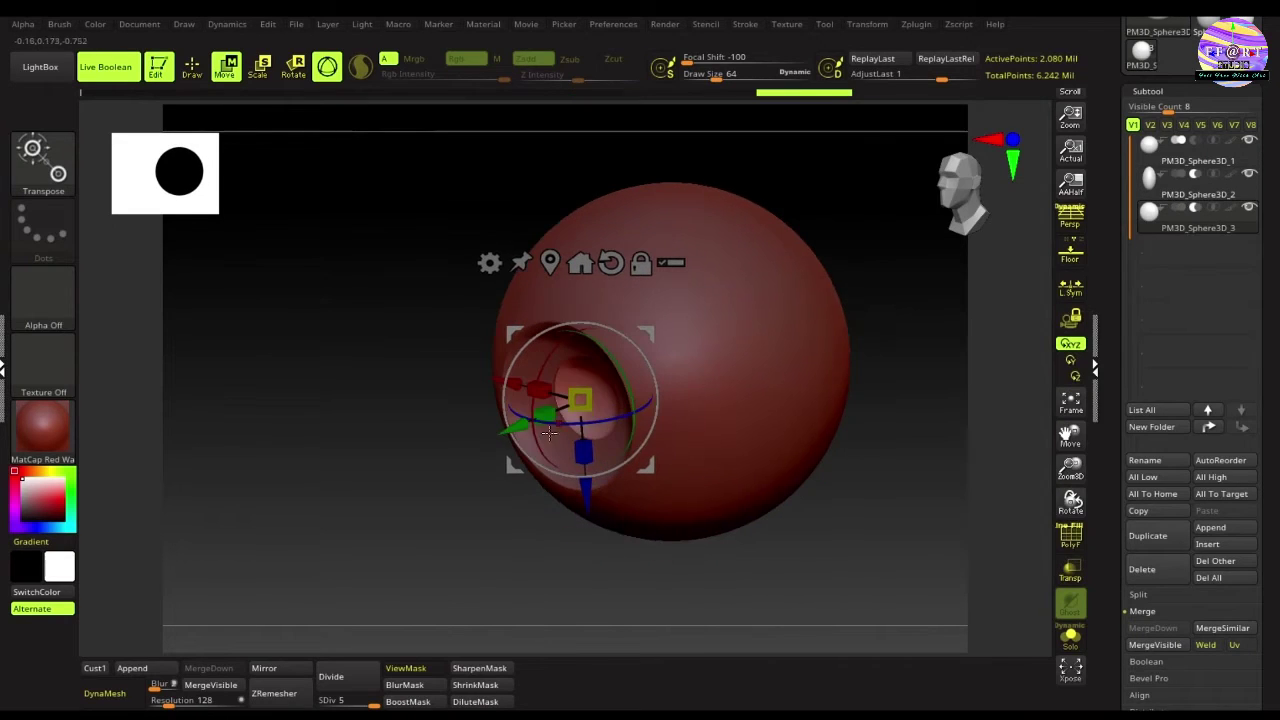
drag(544, 414, 518, 429)
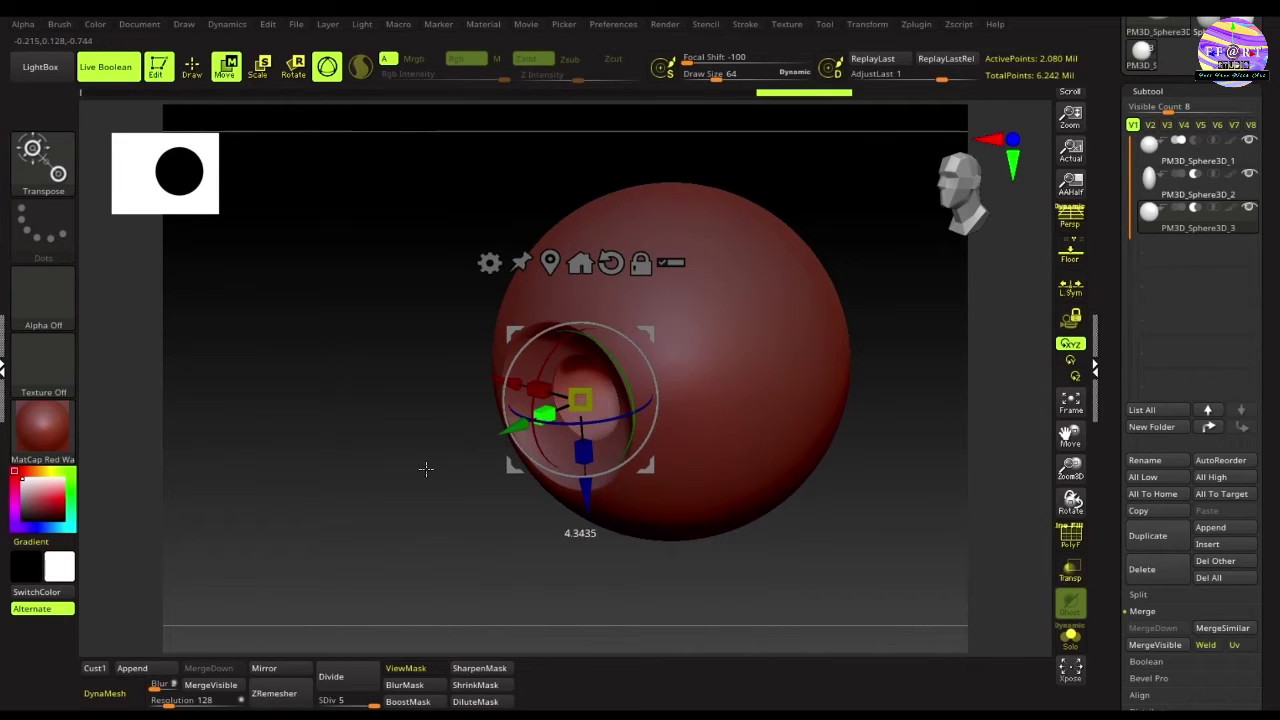
mouse_move(426, 525)
mouse_down()
mouse_move(402, 531)
mouse_move(437, 520)
mouse_up()
mouse_move(923, 398)
mouse_down()
mouse_move(897, 394)
mouse_move(917, 383)
mouse_move(926, 423)
mouse_move(961, 372)
mouse_move(951, 366)
mouse_up()
key(q)
mouse_move(894, 426)
mouse_down()
mouse_move(886, 395)
mouse_move(923, 363)
mouse_move(866, 514)
mouse_move(841, 394)
mouse_up()
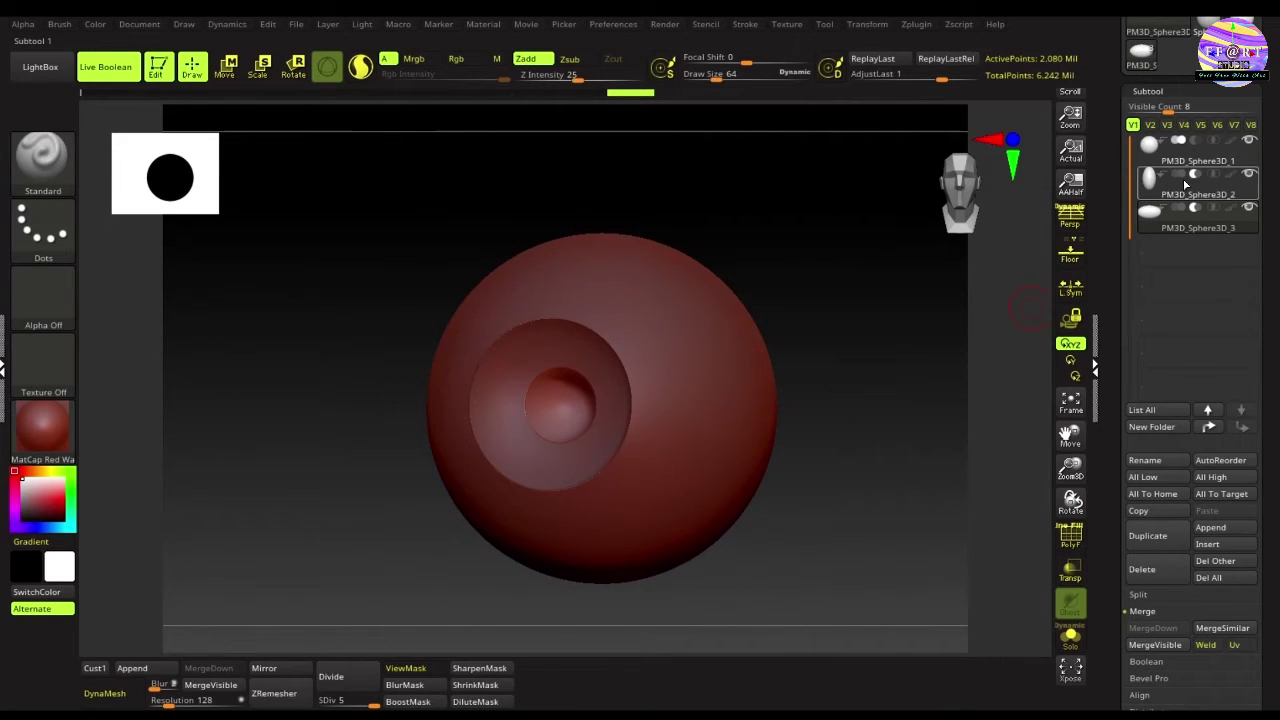
click(1180, 215)
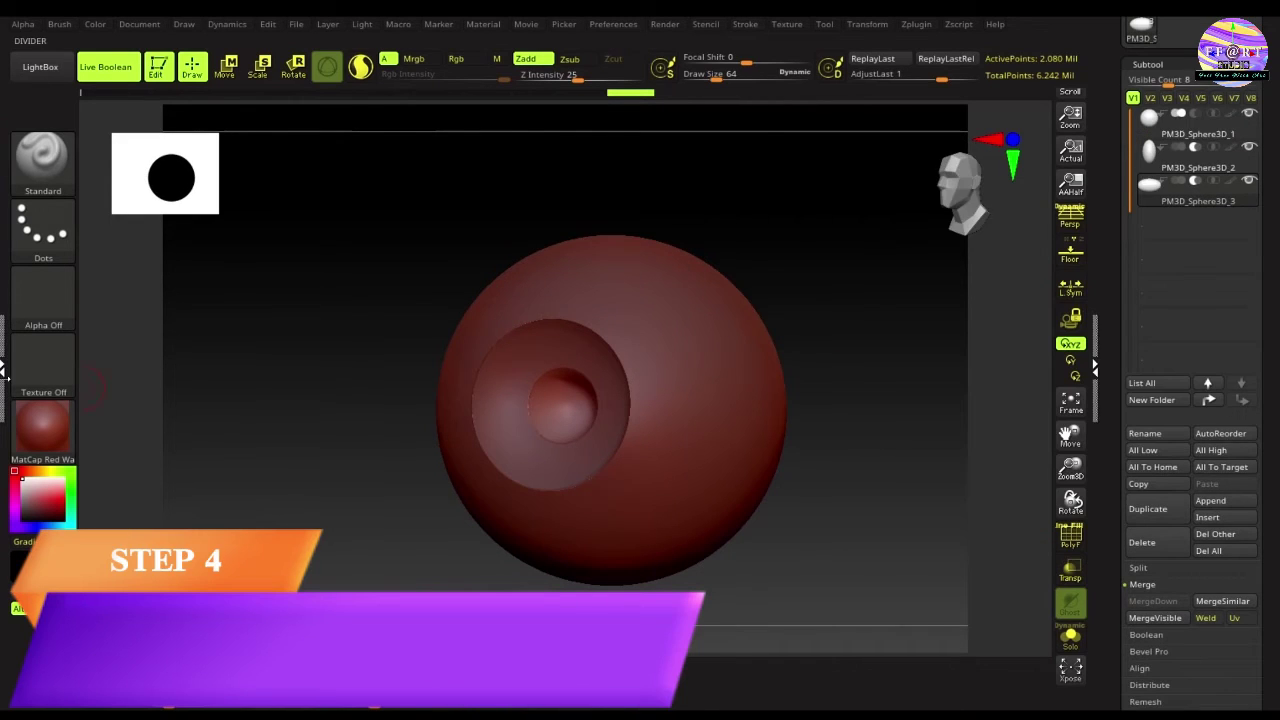
Step: Dock the Color palette in the side tray in place of the Brush palette
click(3, 366)
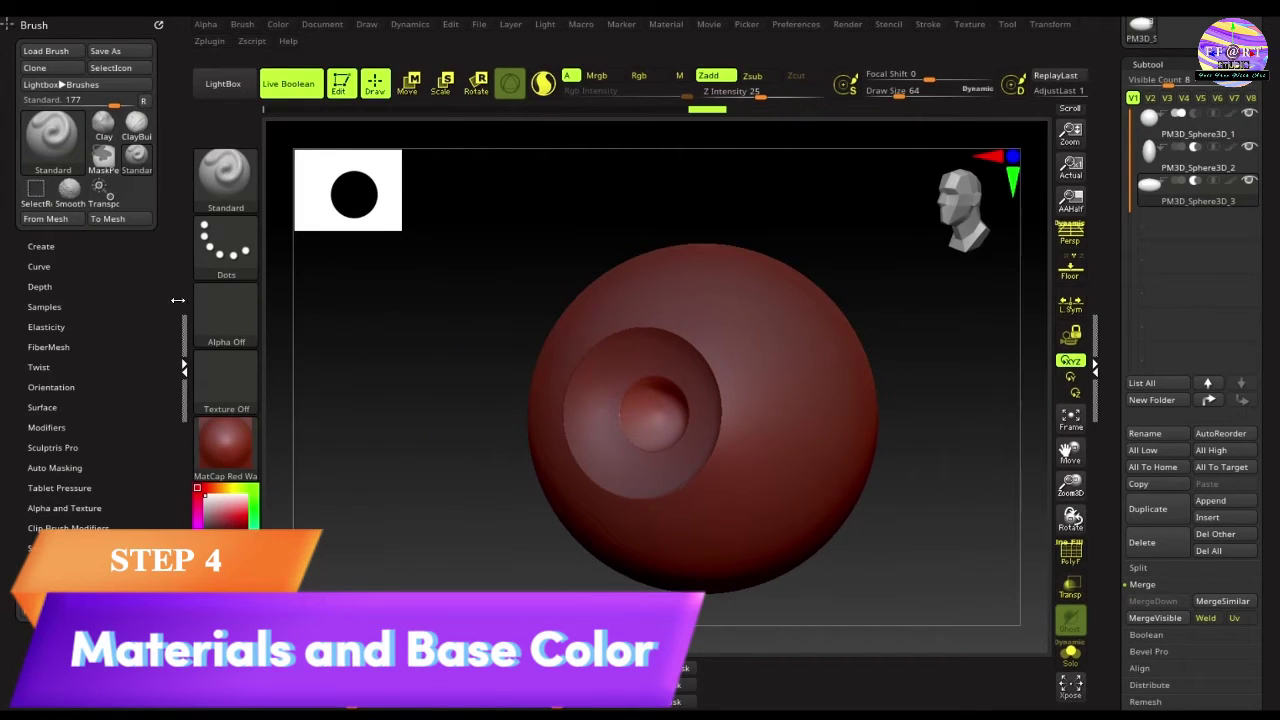
click(280, 26)
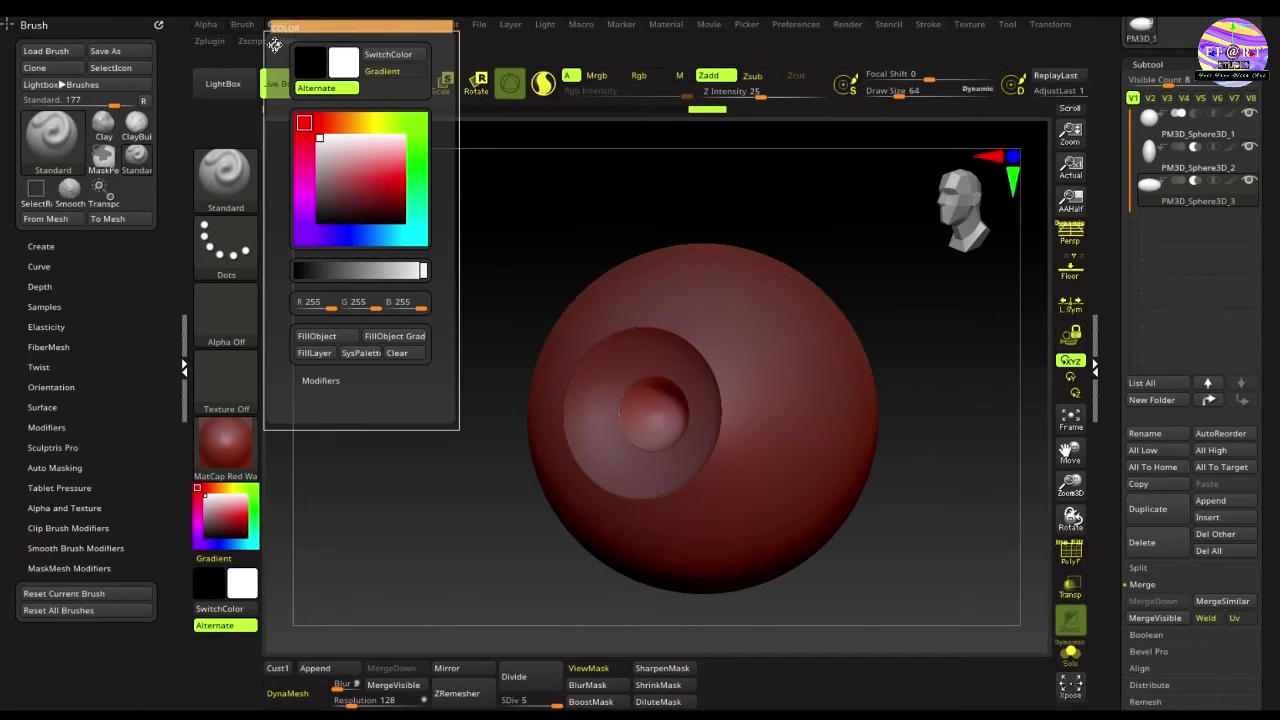
mouse_move(270, 43)
mouse_down()
mouse_move(73, 51)
mouse_move(10, 38)
mouse_up()
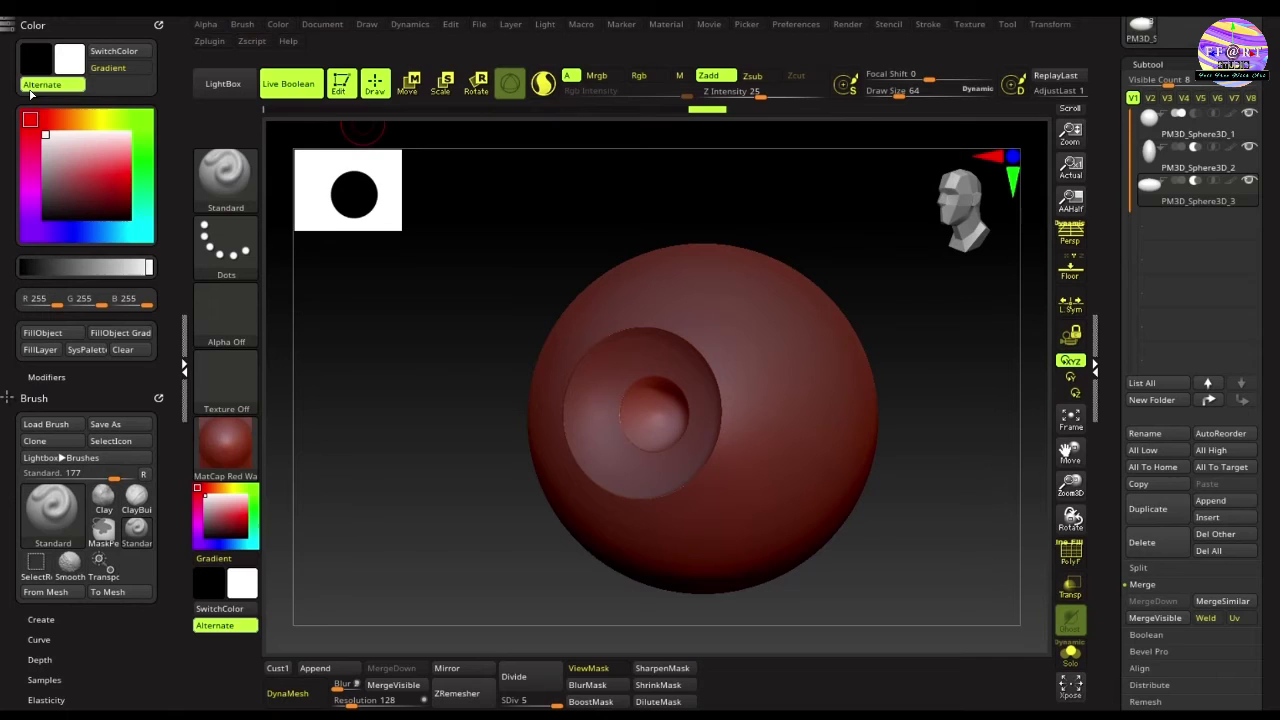
click(158, 399)
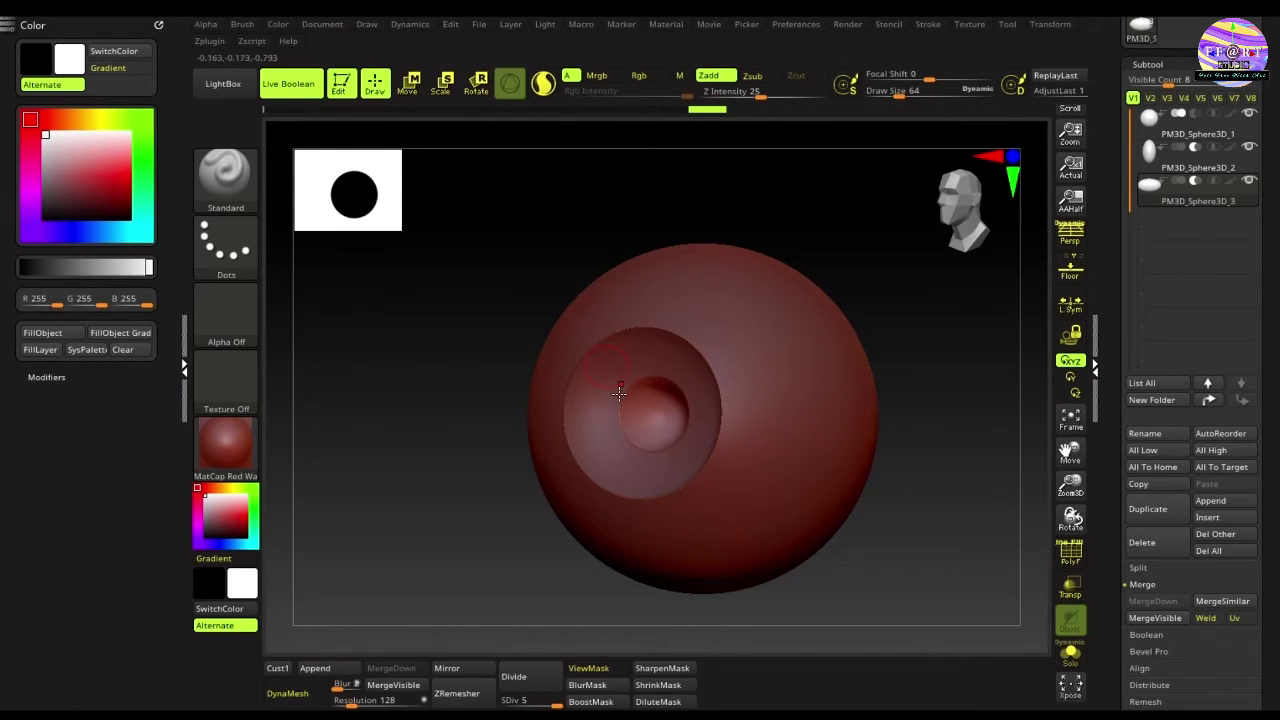
Step: Switch Zadd off and Mrgb on, and give the main eyeball sphere the ToyPlastic material in white
click(721, 78)
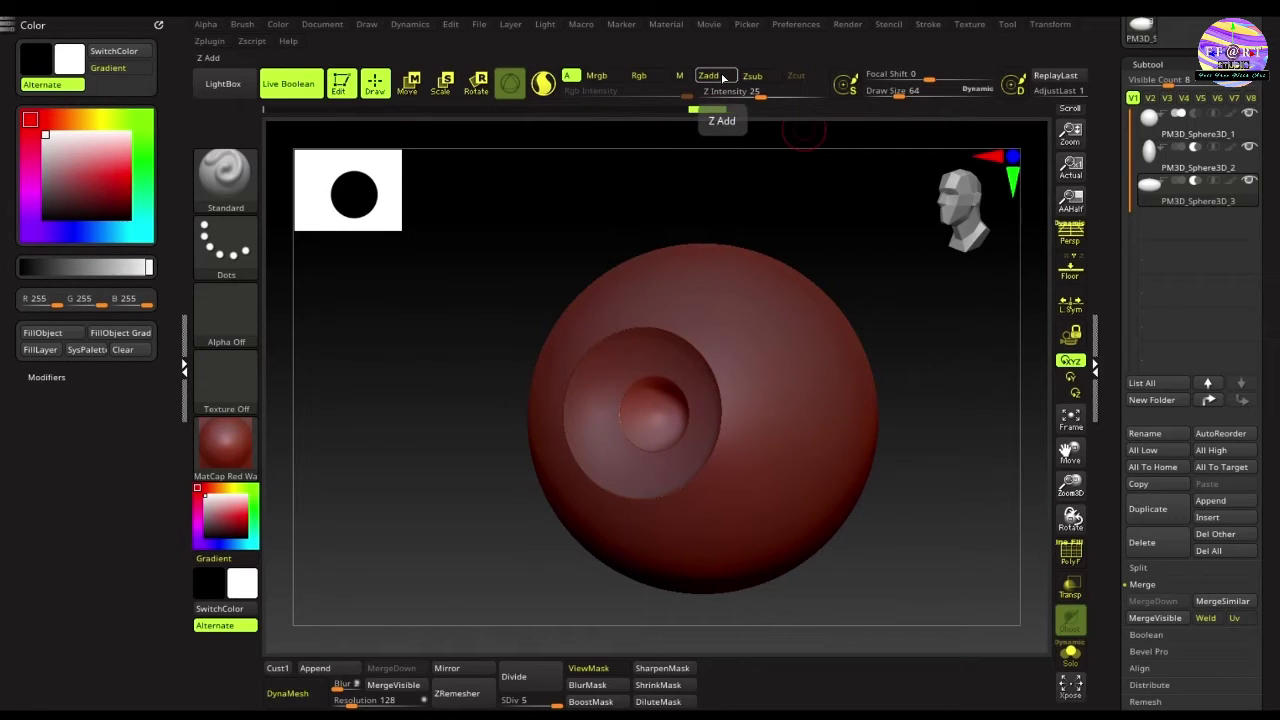
click(599, 76)
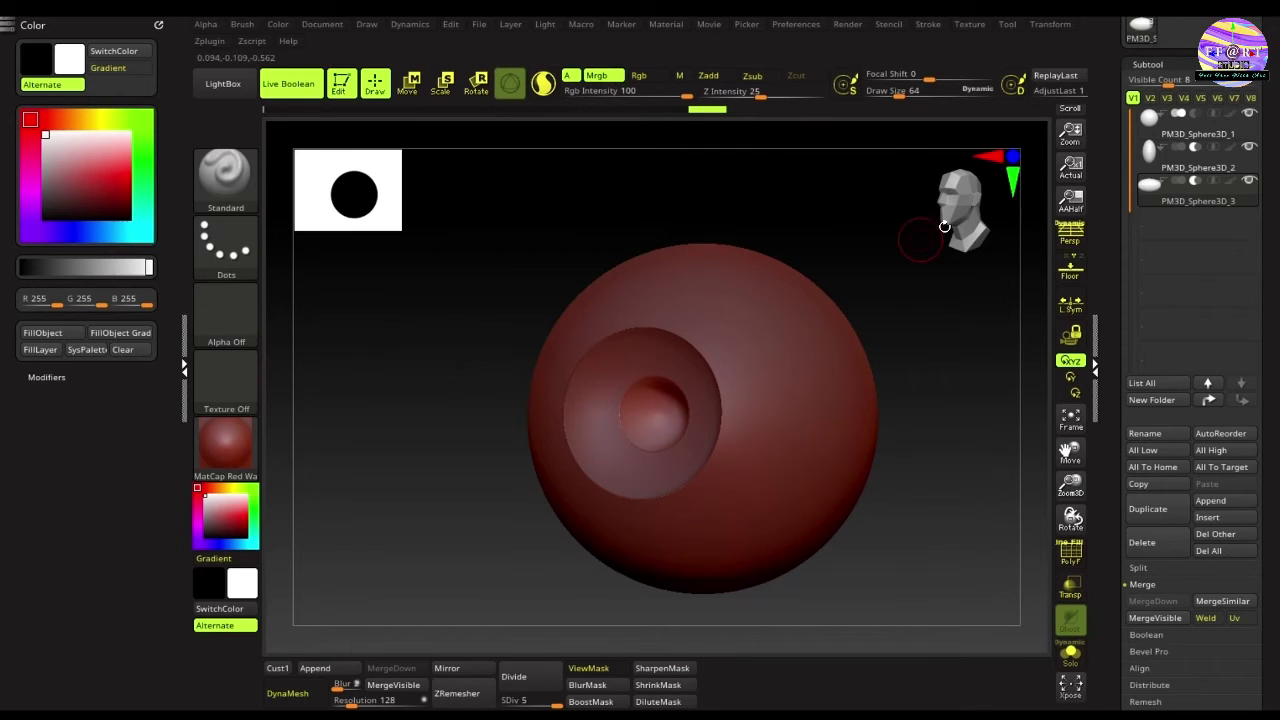
click(1163, 125)
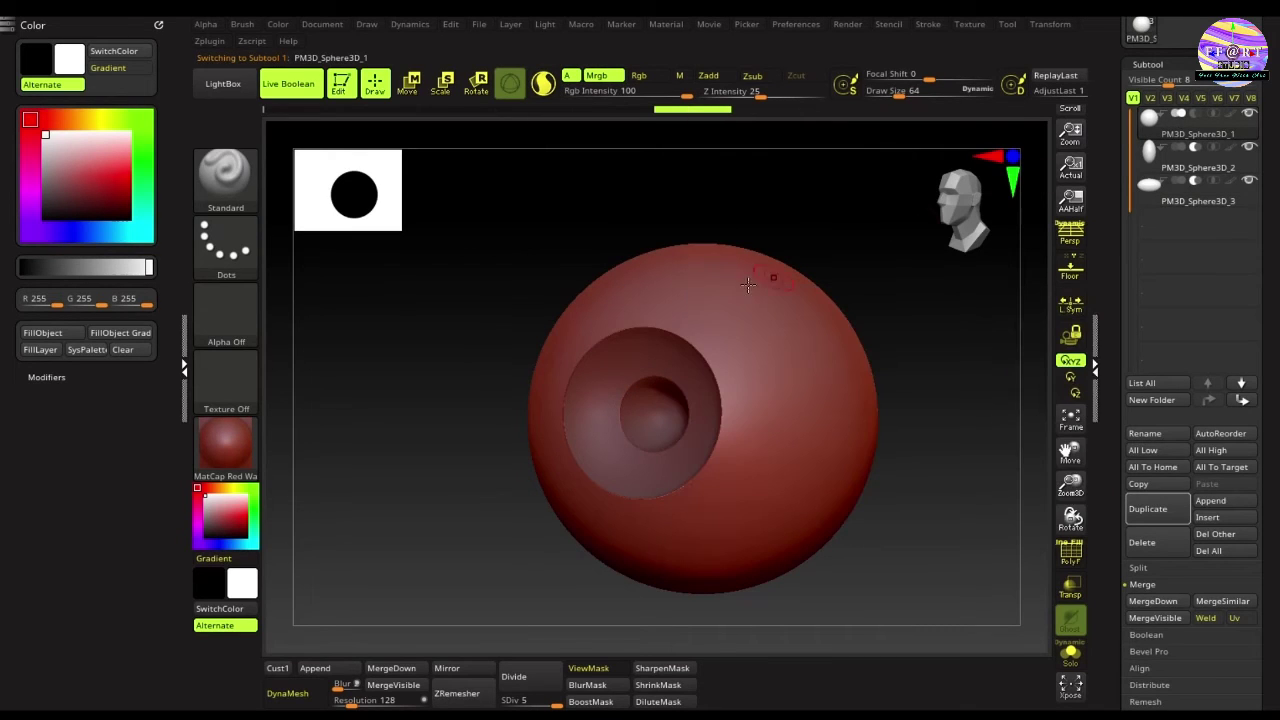
click(226, 450)
click(458, 612)
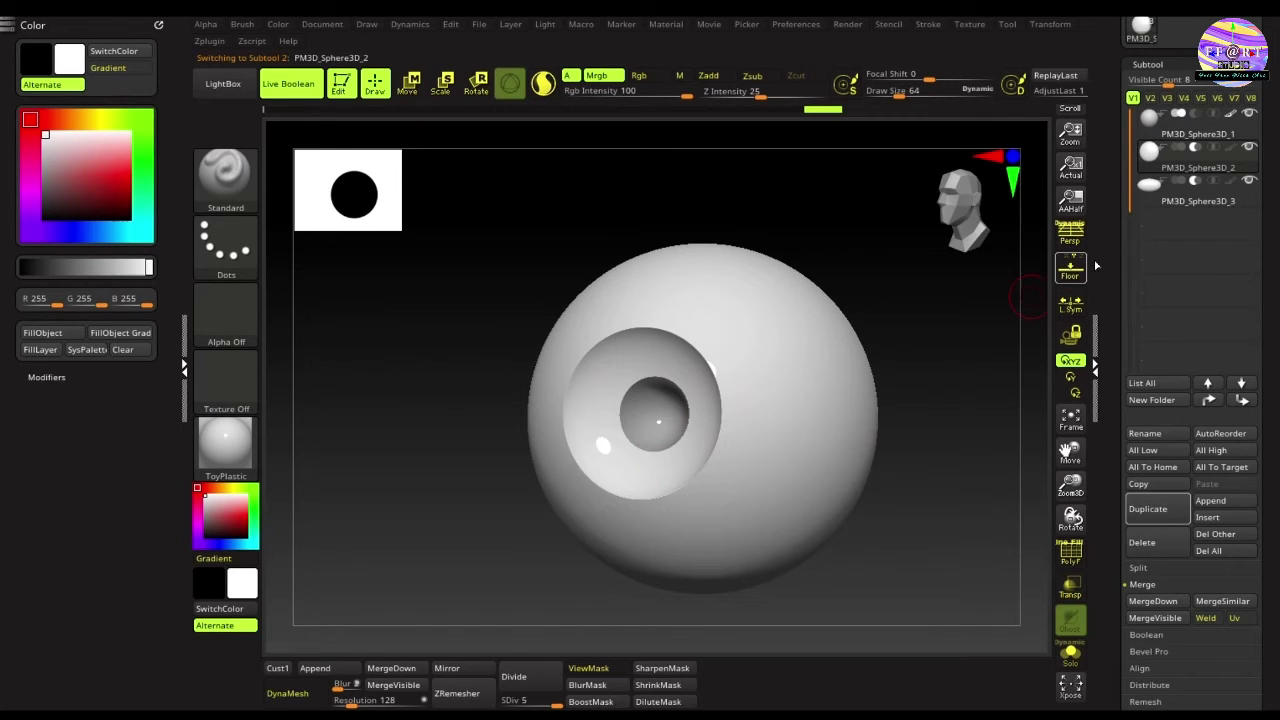
Step: Fill the iris sphere with turquoise, R 55, G 186, B 214
click(233, 515)
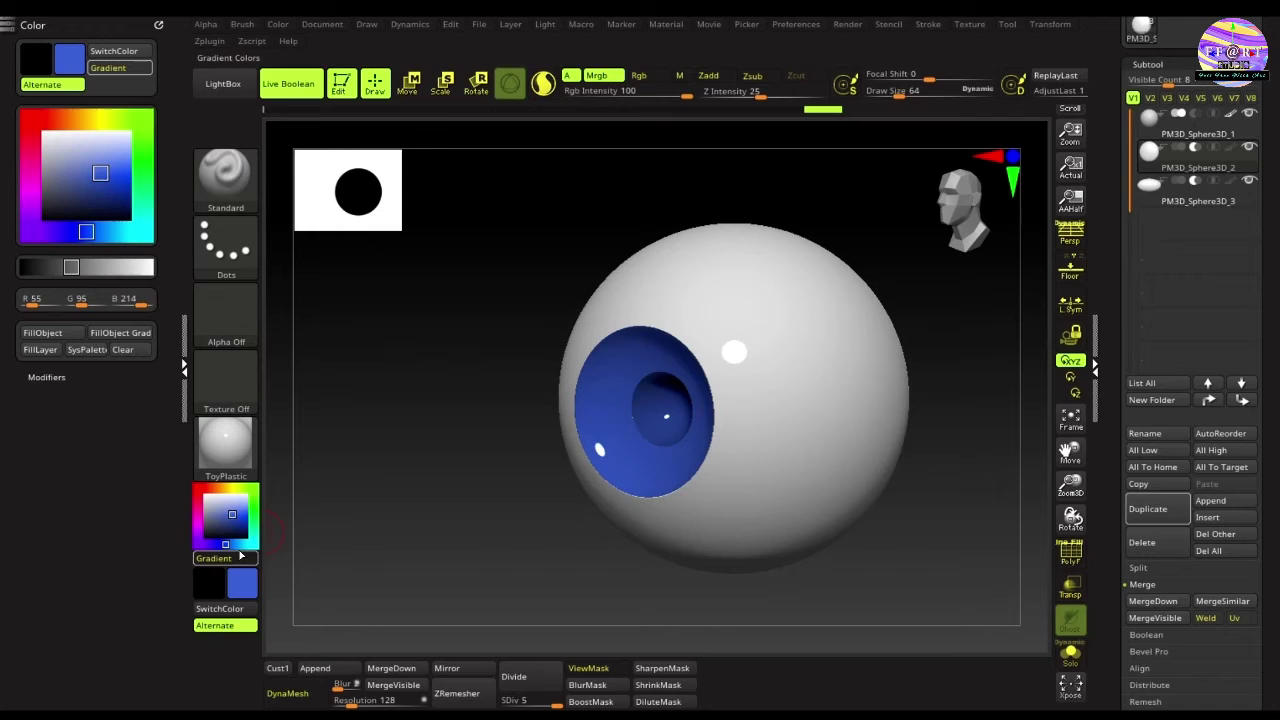
click(242, 544)
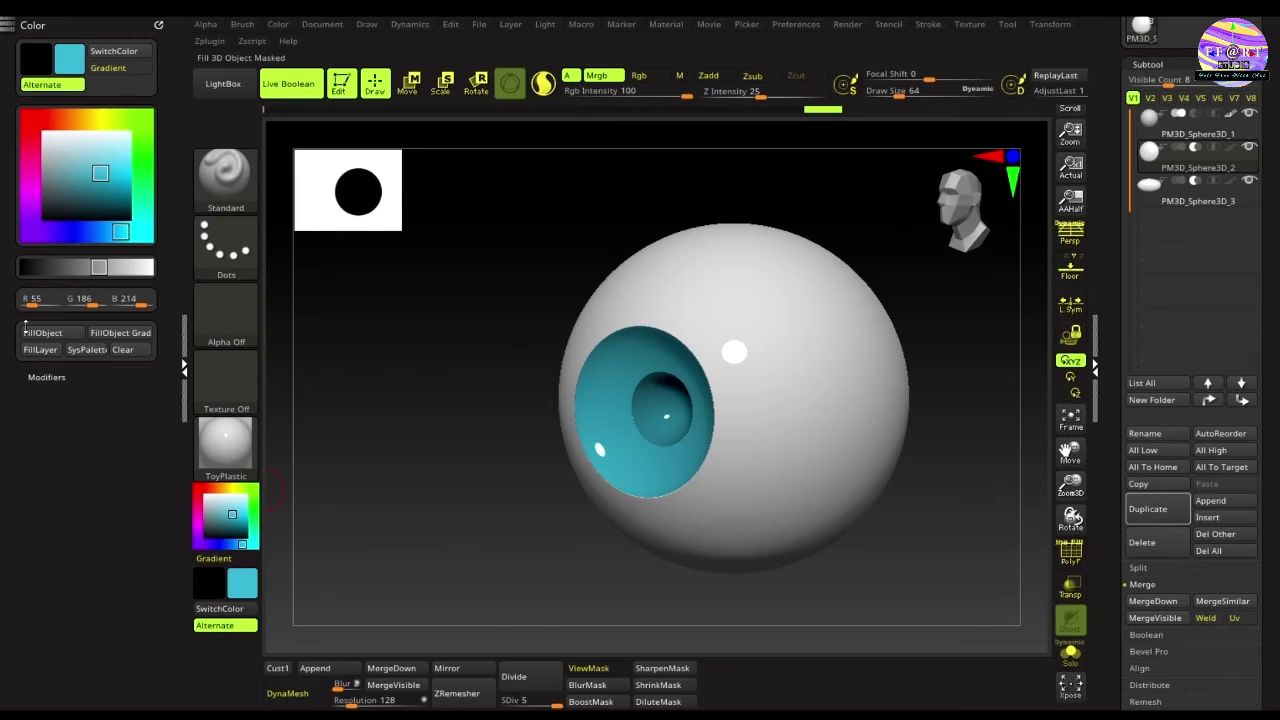
click(32, 349)
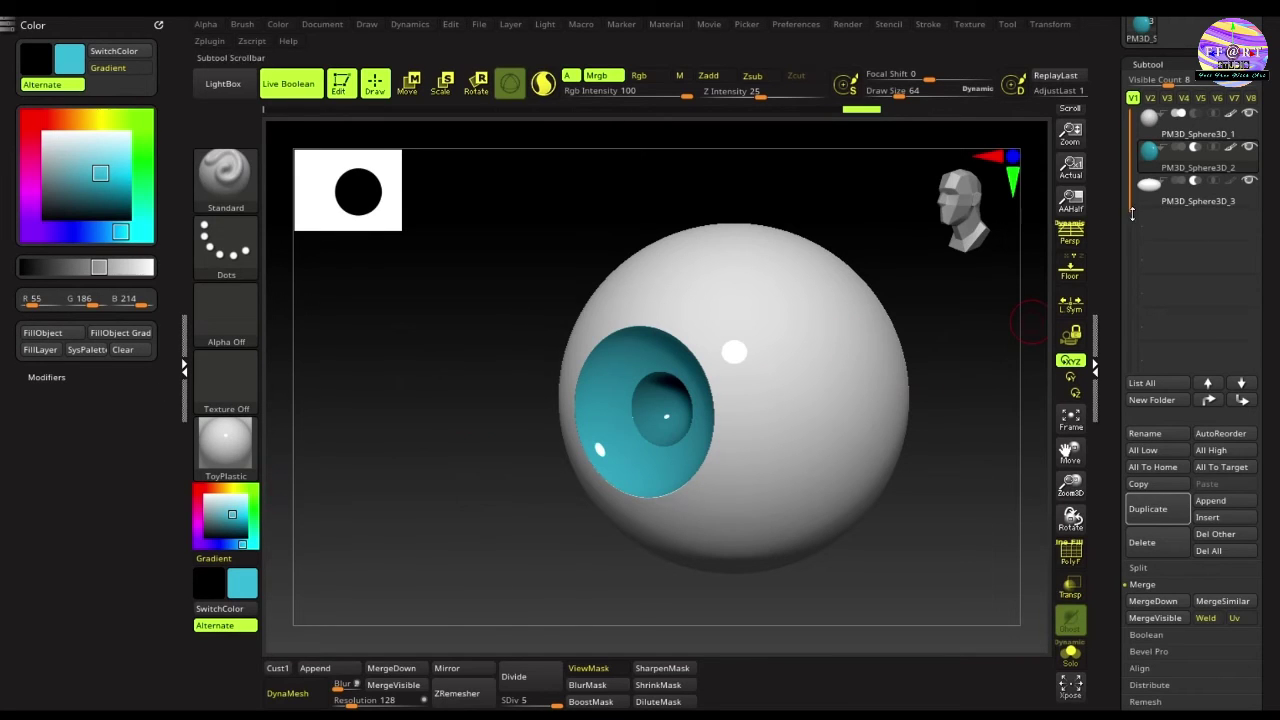
Step: Select the third sphere and fill the pupil with BasicMaterial in black
click(1172, 200)
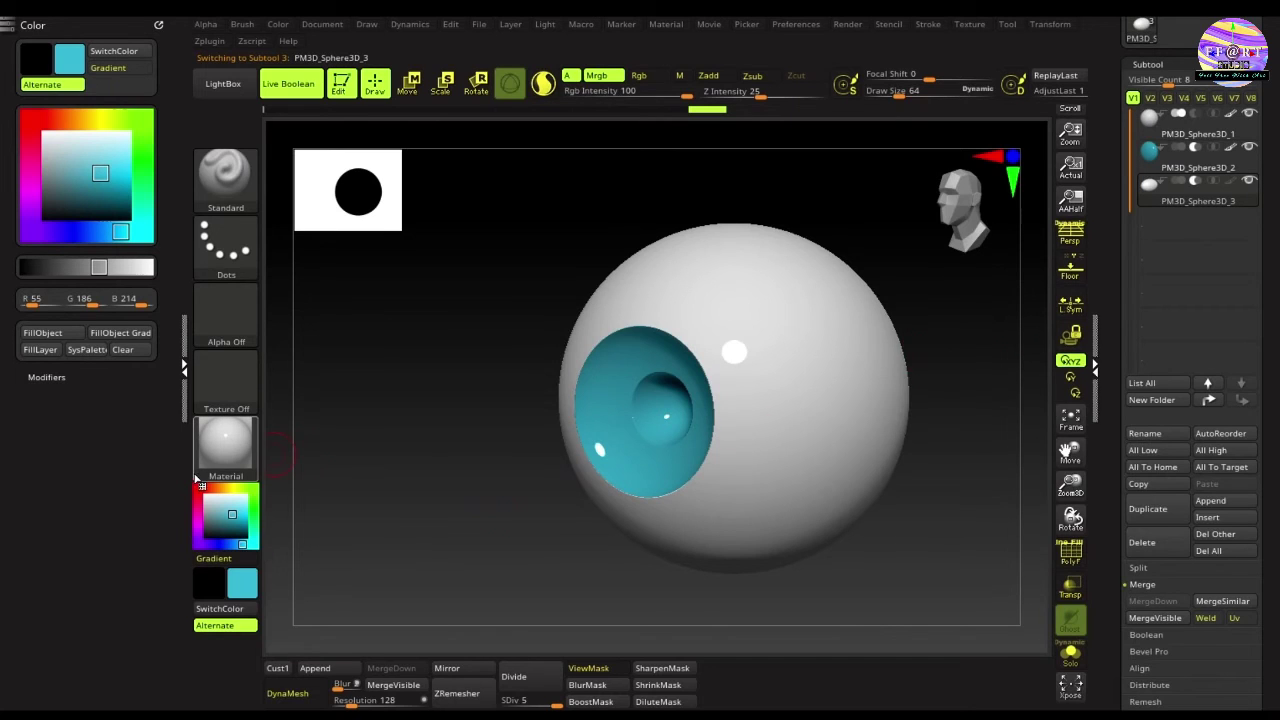
click(228, 455)
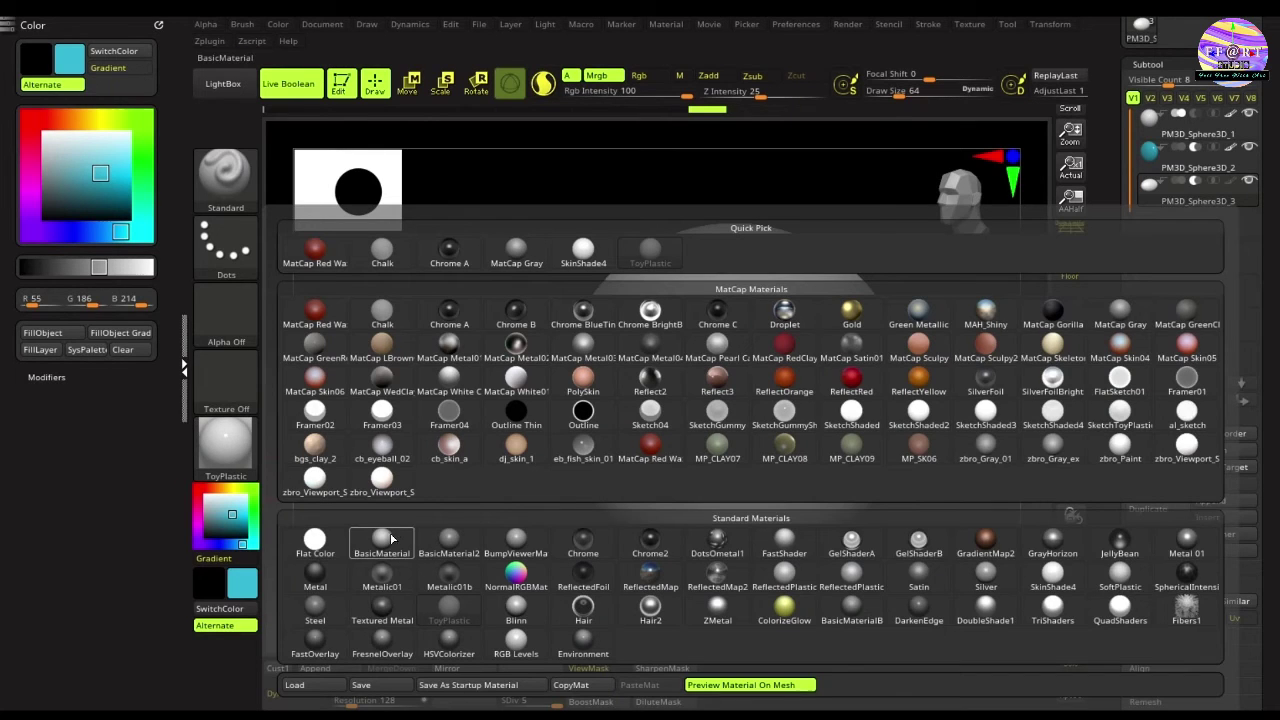
mouse_move(390, 543)
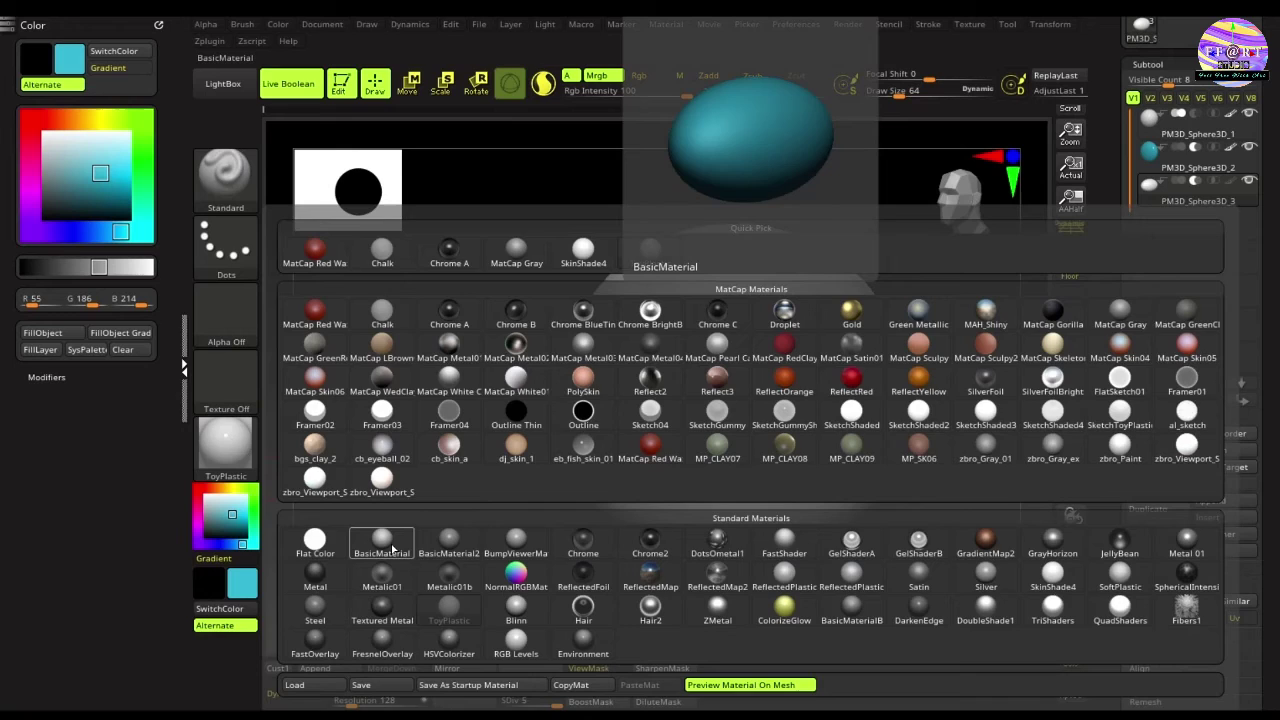
click(388, 547)
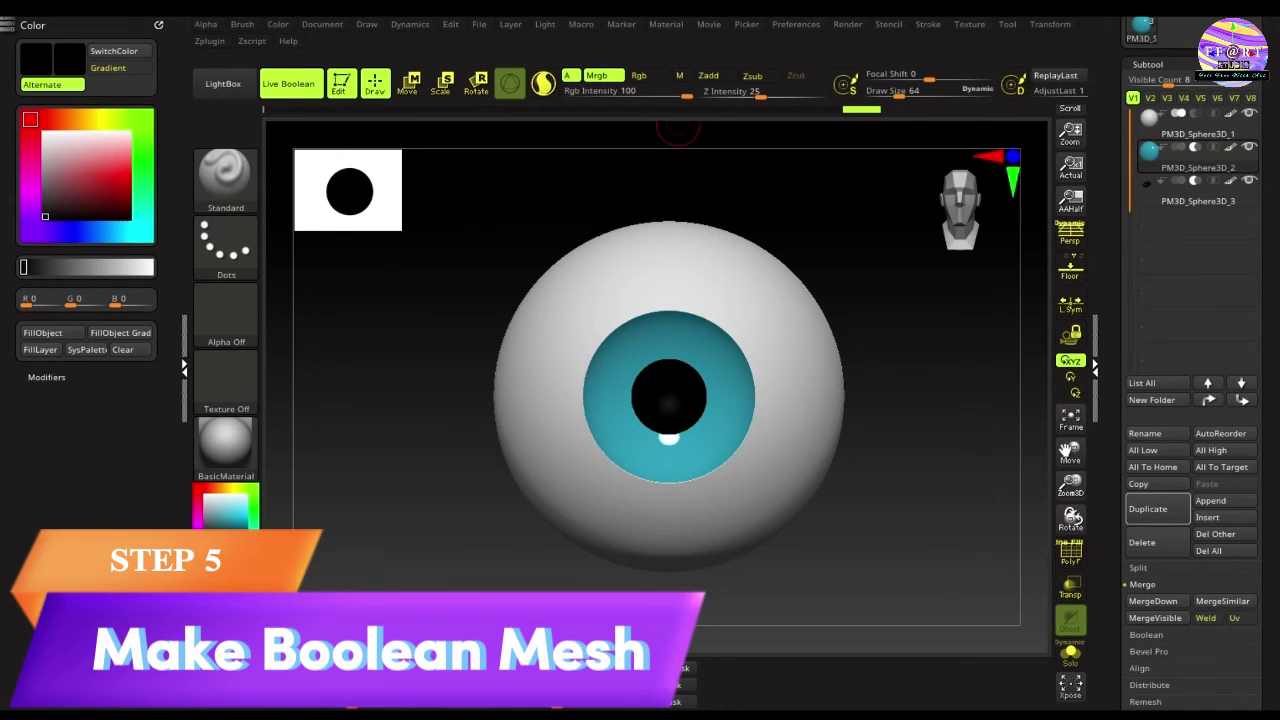
Step: Make a Boolean mesh from the three spheres and switch to the merged eye with Live Boolean off
scroll(1145, 450, down, 5)
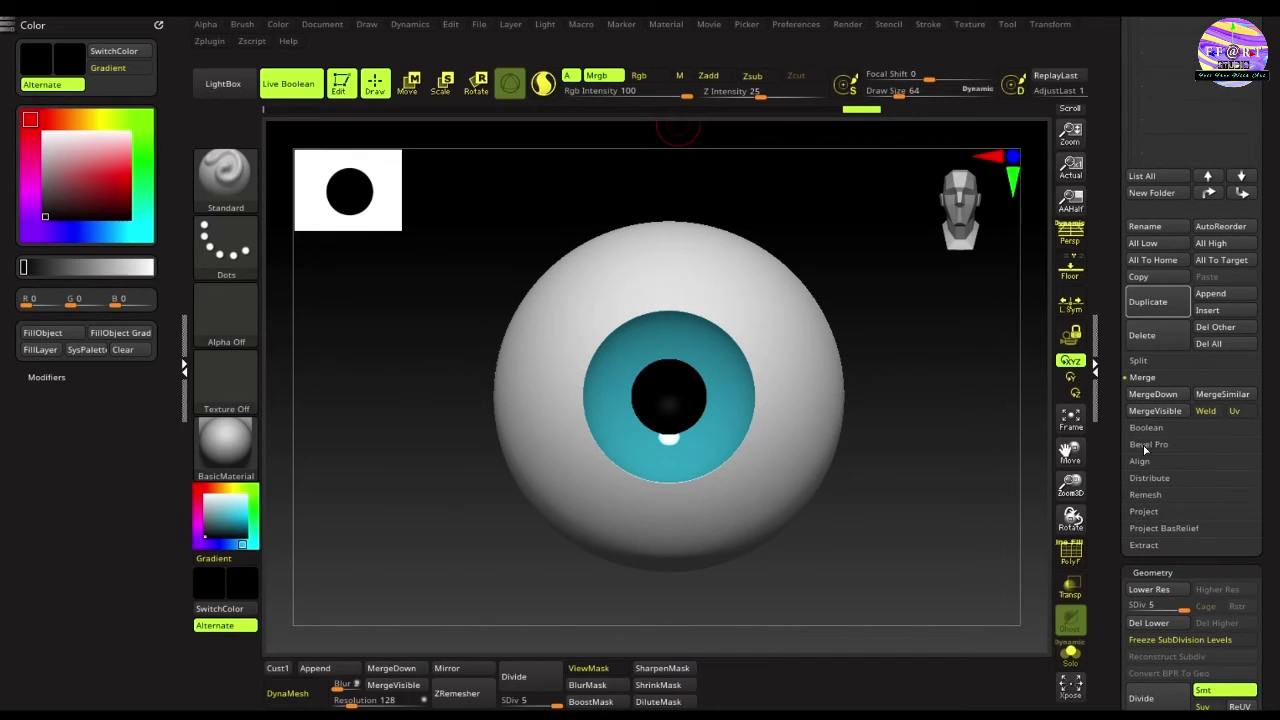
click(1147, 428)
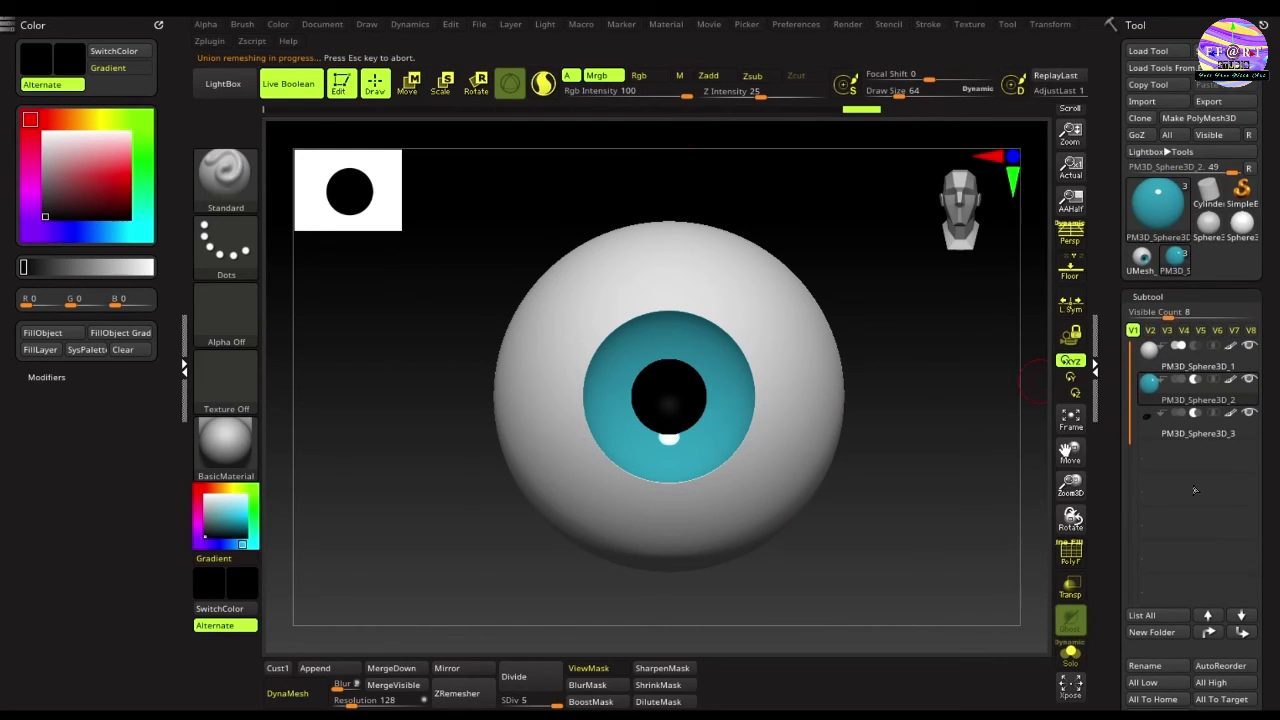
click(1142, 260)
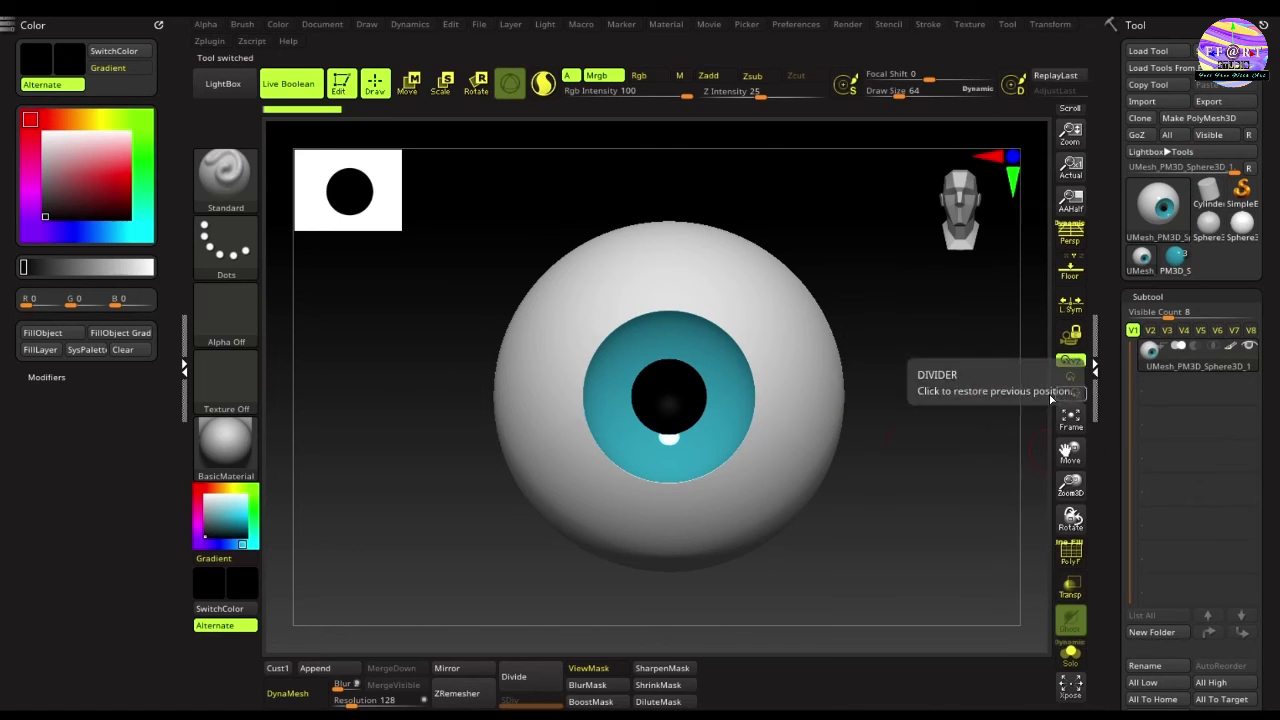
key(shift+f)
drag(949, 434, 932, 441)
key(shift+f)
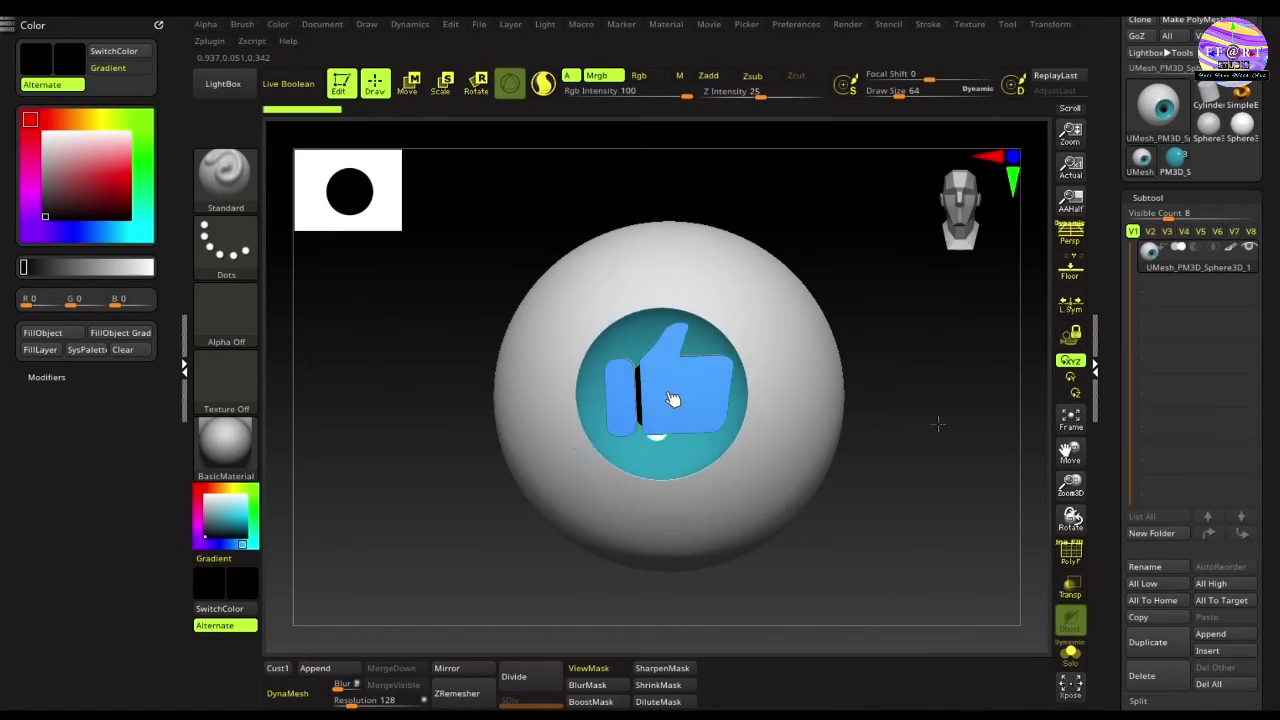
mouse_move(940, 423)
mouse_down()
mouse_move(914, 426)
mouse_move(940, 423)
mouse_up()
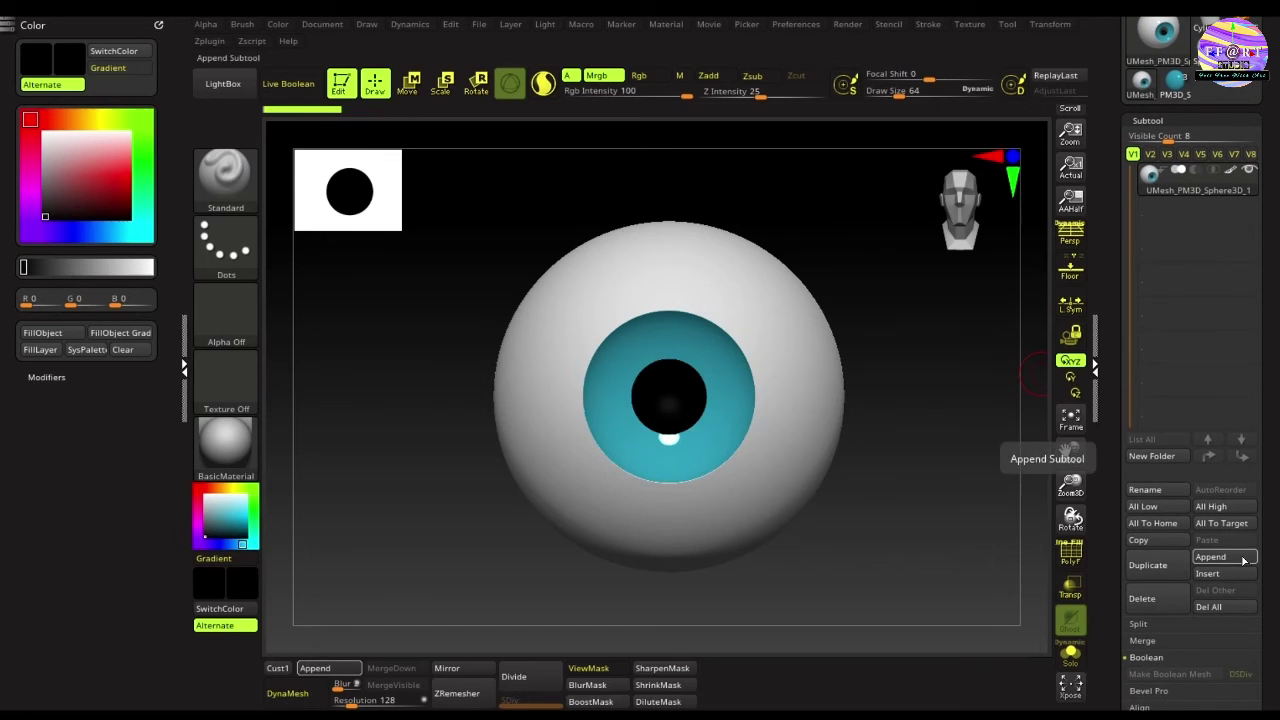
Step: Append a Sphere3D_1 subtool to the merged eye and scale it down uniformly
click(1210, 557)
mouse_move(680, 458)
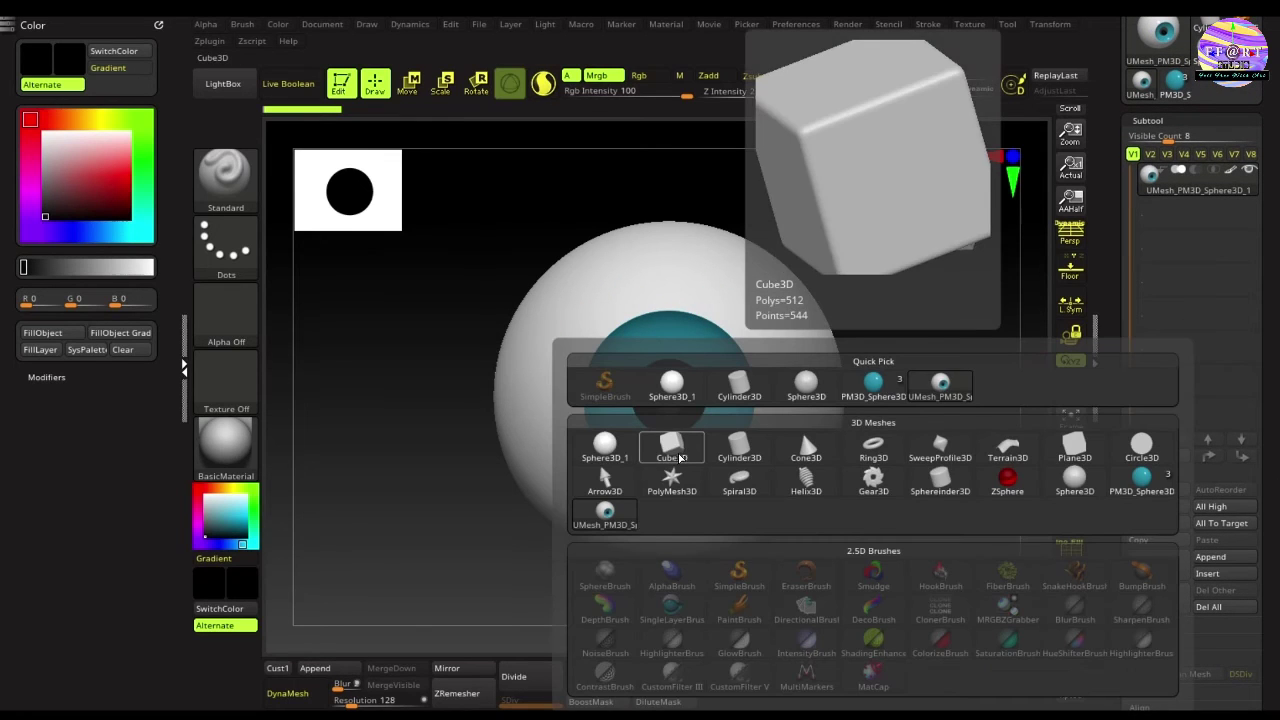
click(605, 450)
key(r)
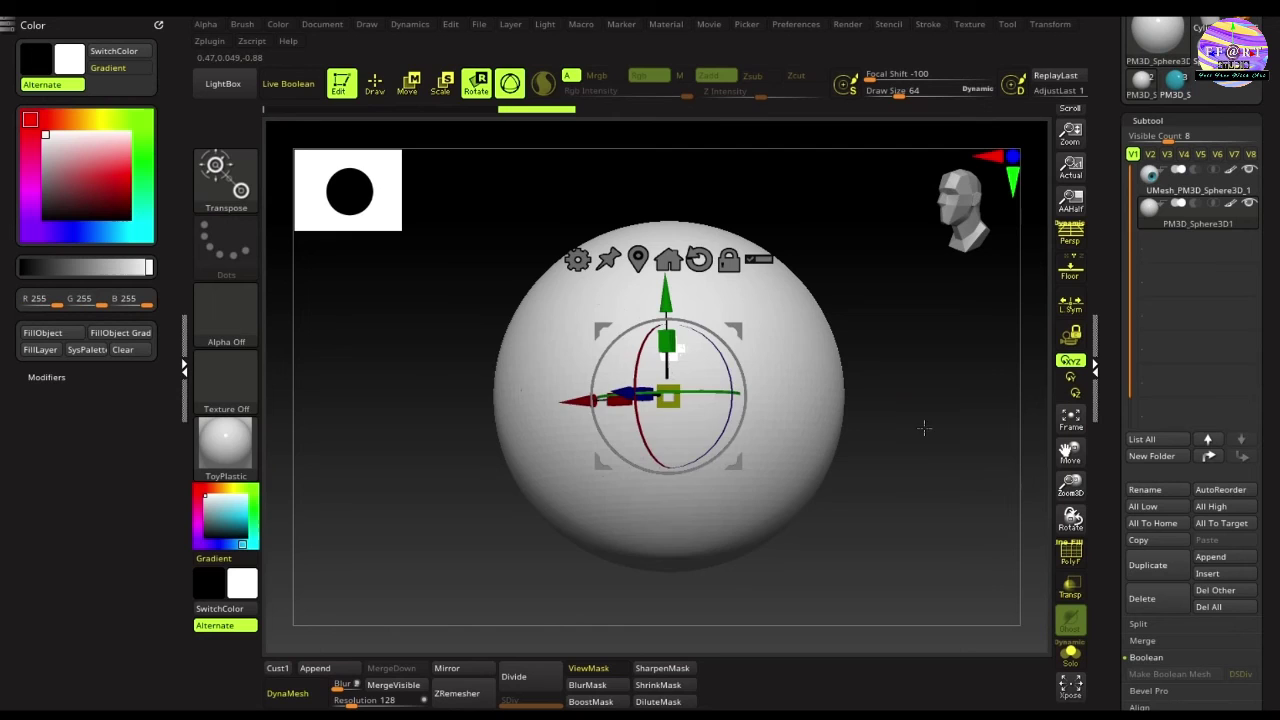
drag(669, 405, 650, 410)
Step: Move the small sphere out of the eyeball to sit in front of the pupil
drag(940, 429, 877, 429)
drag(565, 406, 300, 430)
alt+drag(866, 529, 948, 523)
drag(481, 414, 440, 436)
Step: Shift the small sphere to the pupil's upper-right edge and set it against the iris as a flat highlight
shift+drag(816, 561, 980, 535)
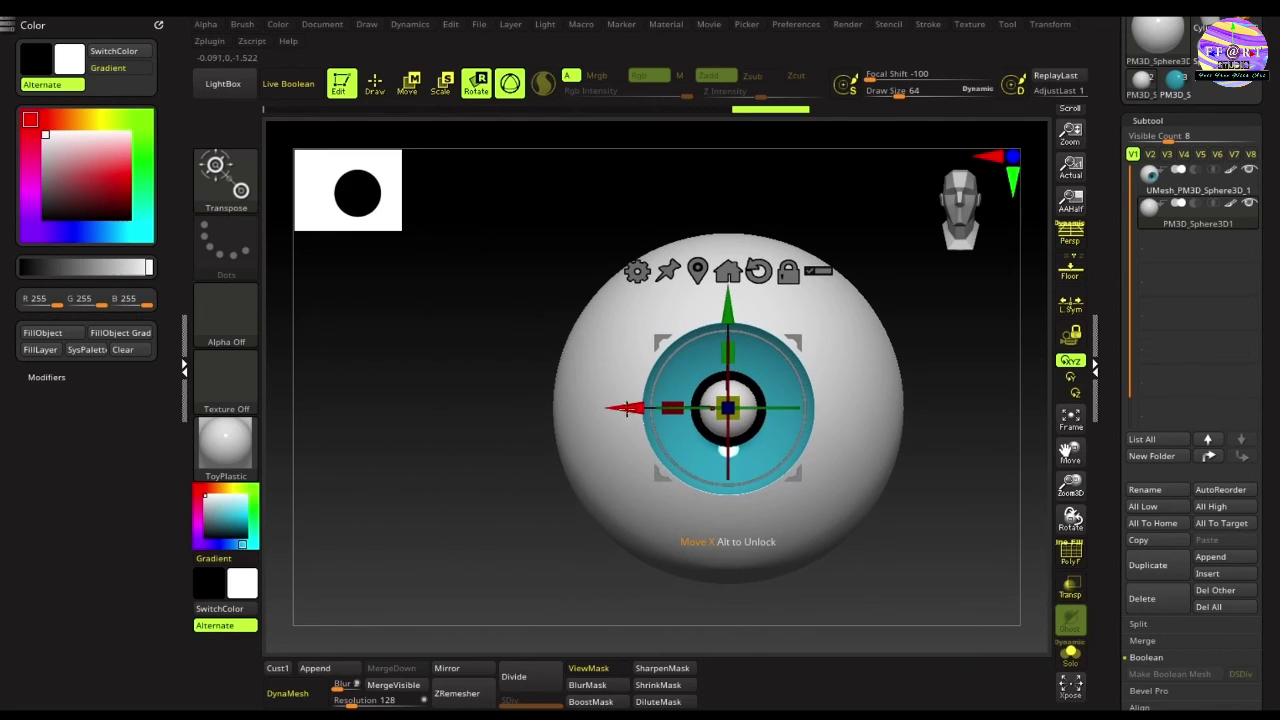
drag(766, 312, 763, 287)
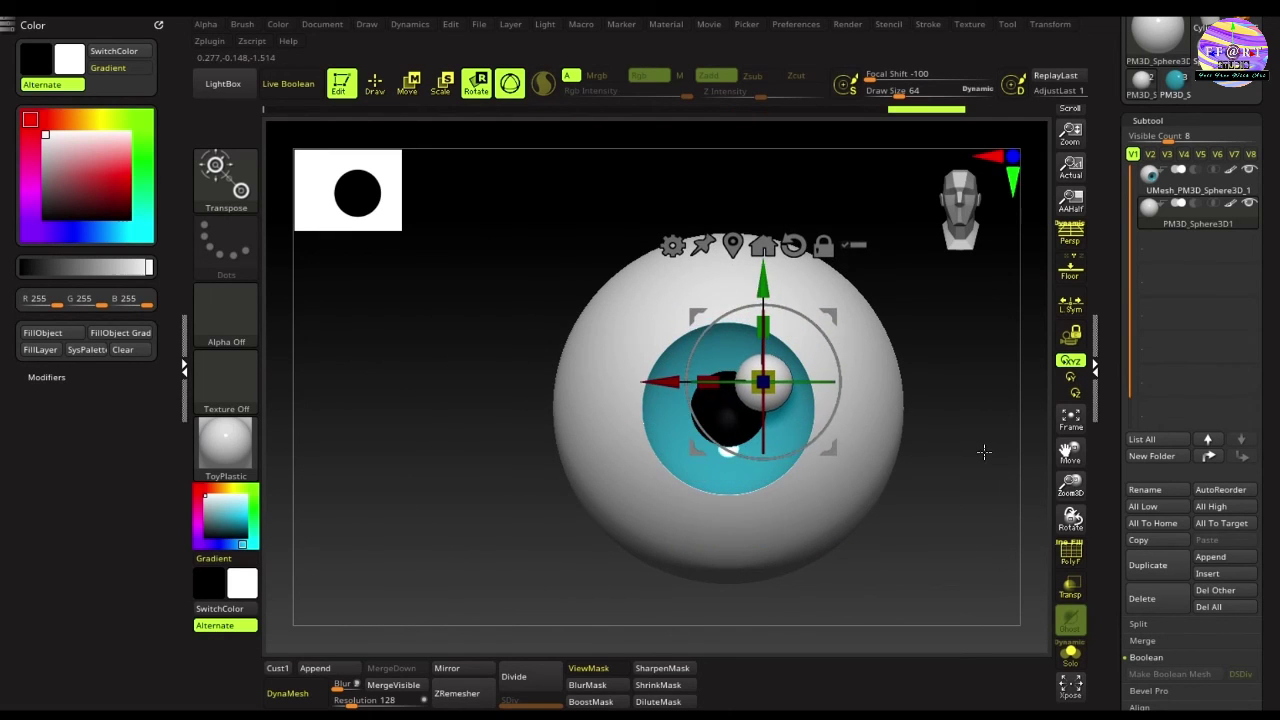
drag(984, 452, 626, 402)
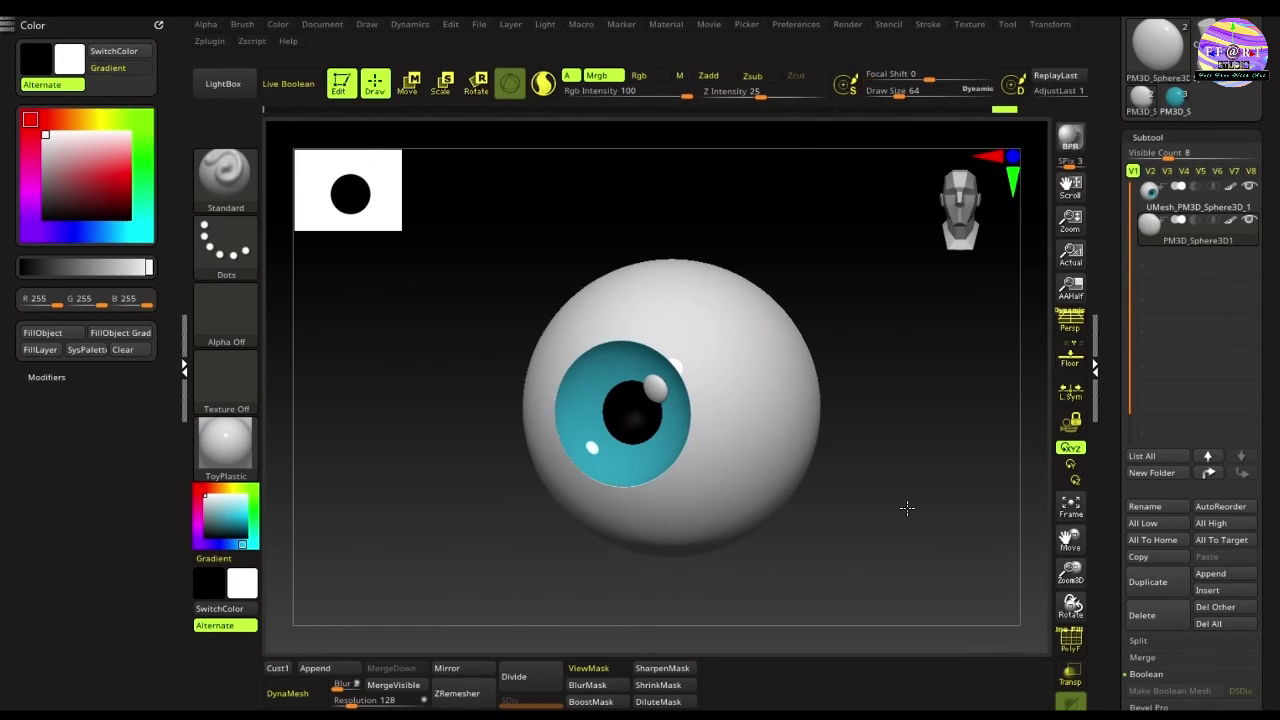